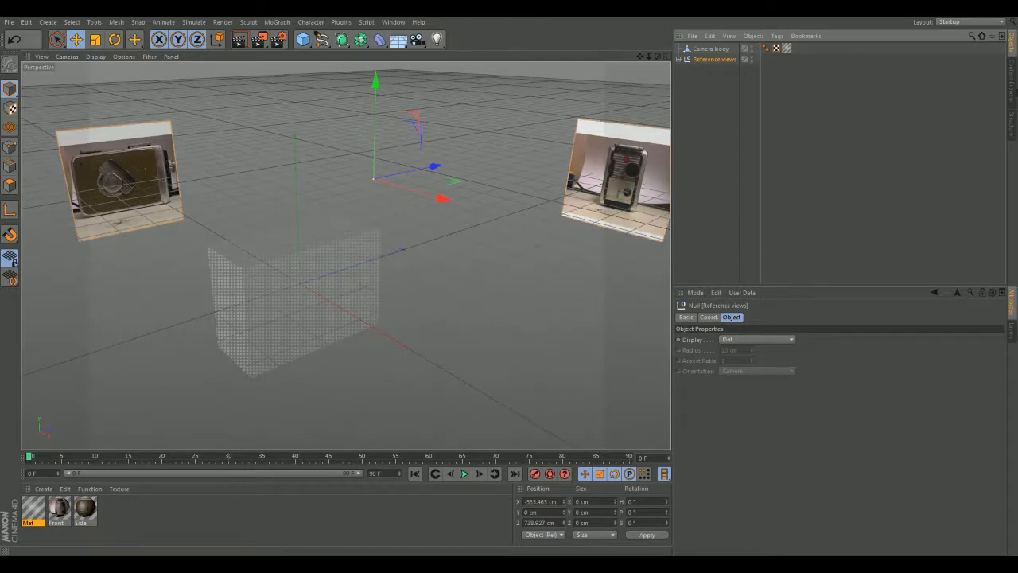
Show the Right view at full size and select the Camera body in polygon mode
alt+drag(507, 300, 462, 312)
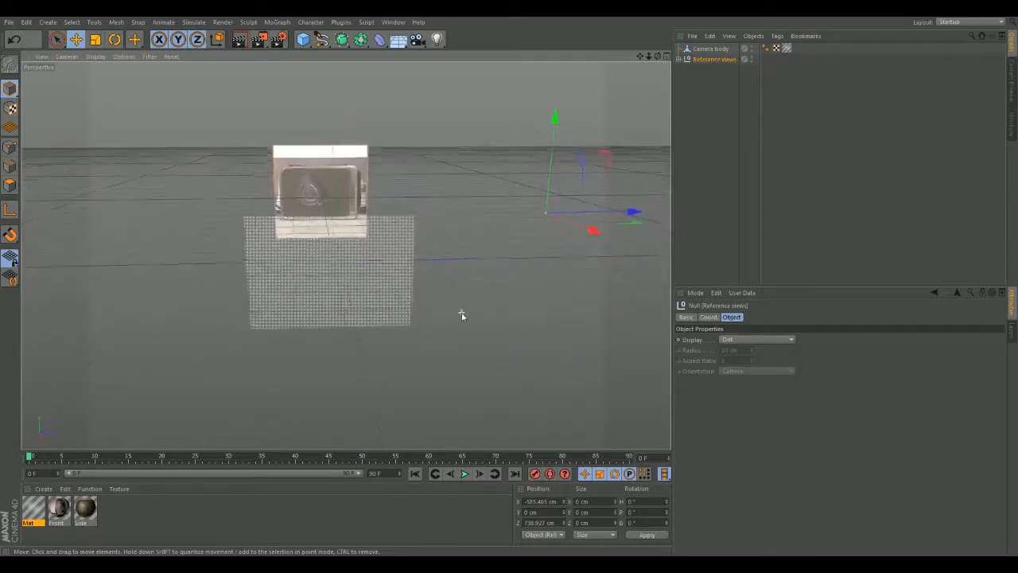
alt+right_drag(462, 311, 441, 193)
alt+middle_drag(326, 224, 501, 254)
alt+drag(499, 255, 483, 237)
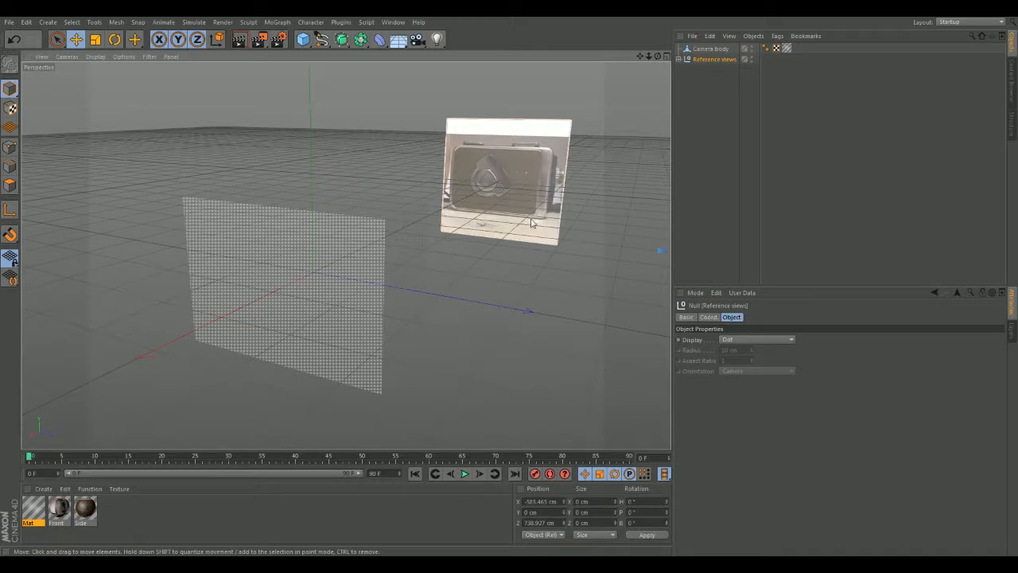
alt+drag(477, 226, 505, 276)
middle_click(505, 276)
middle_click(212, 333)
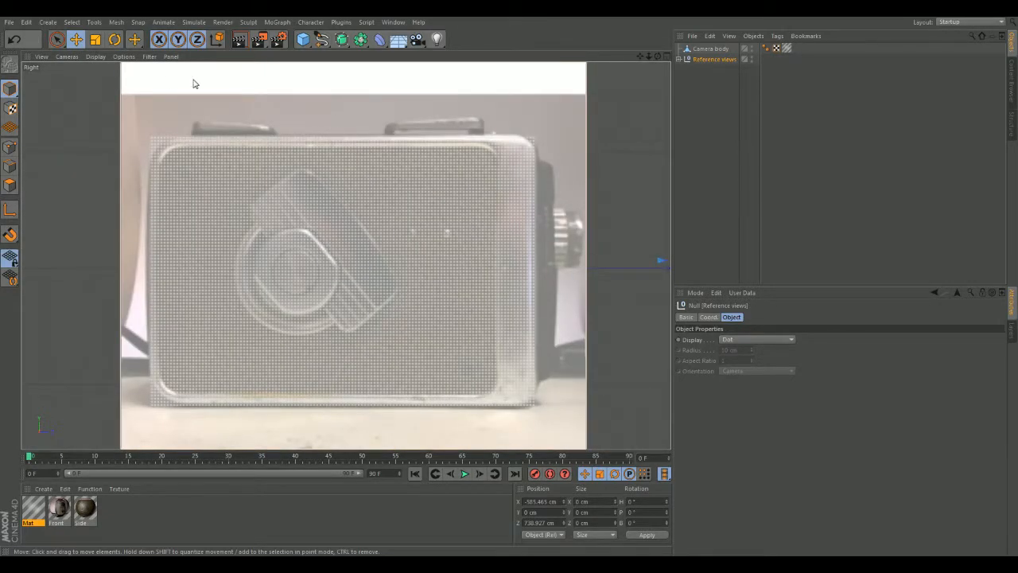
click(191, 237)
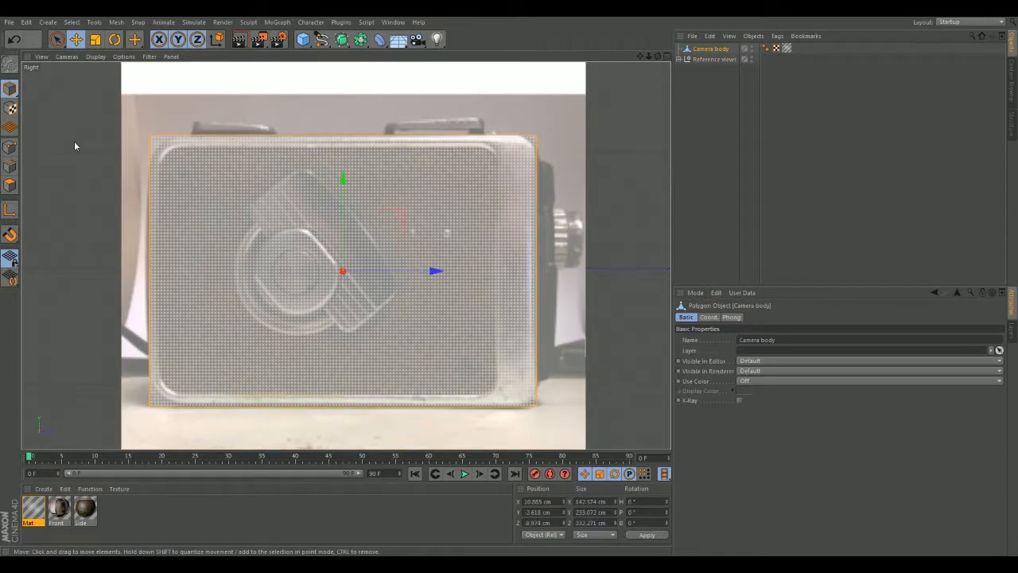
click(11, 188)
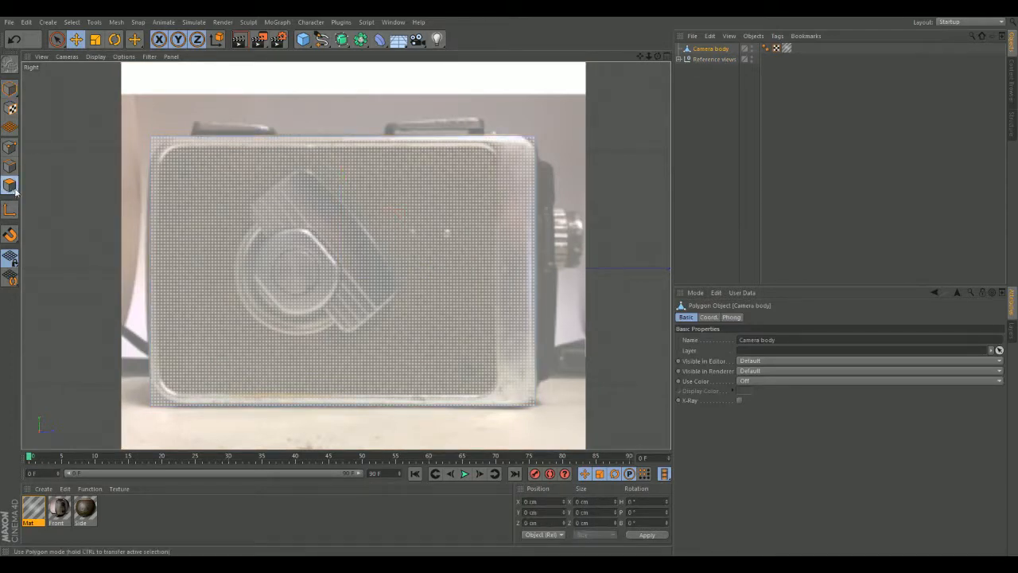
Cut the Camera body with the Knife in Loop mode along the side panel's borders in the reference photo, with support loops just inside them
right_click(82, 155)
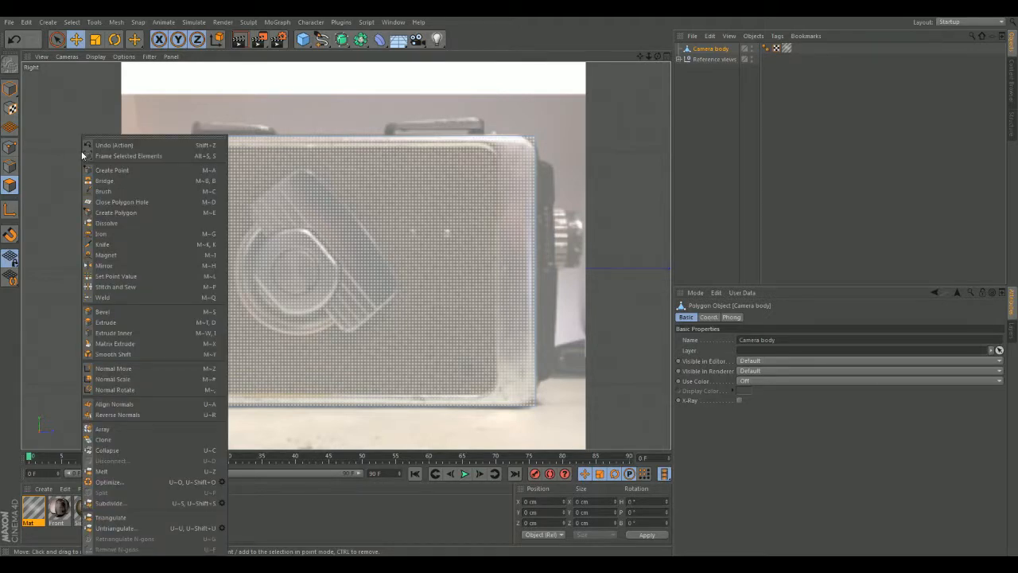
click(103, 244)
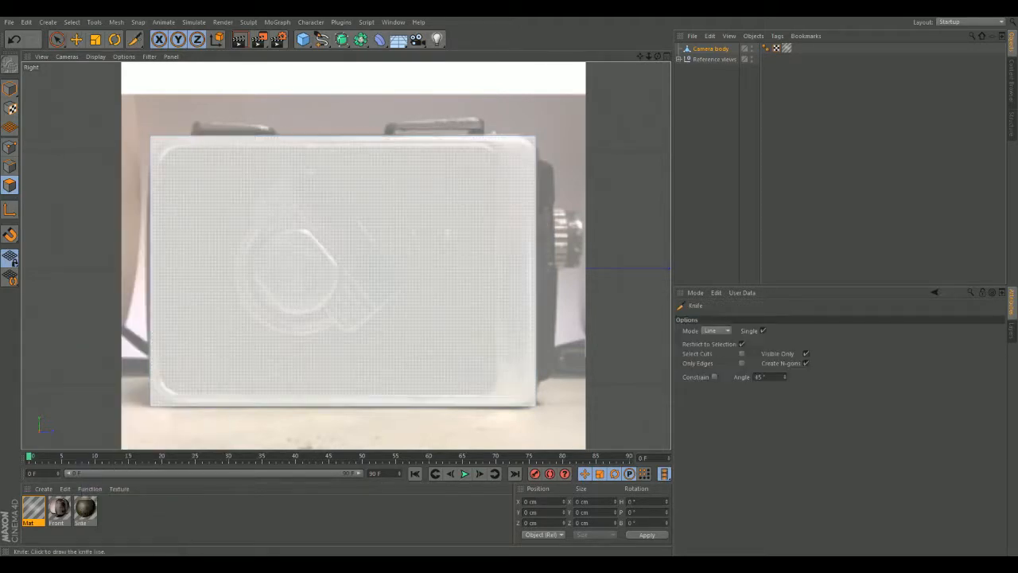
click(722, 331)
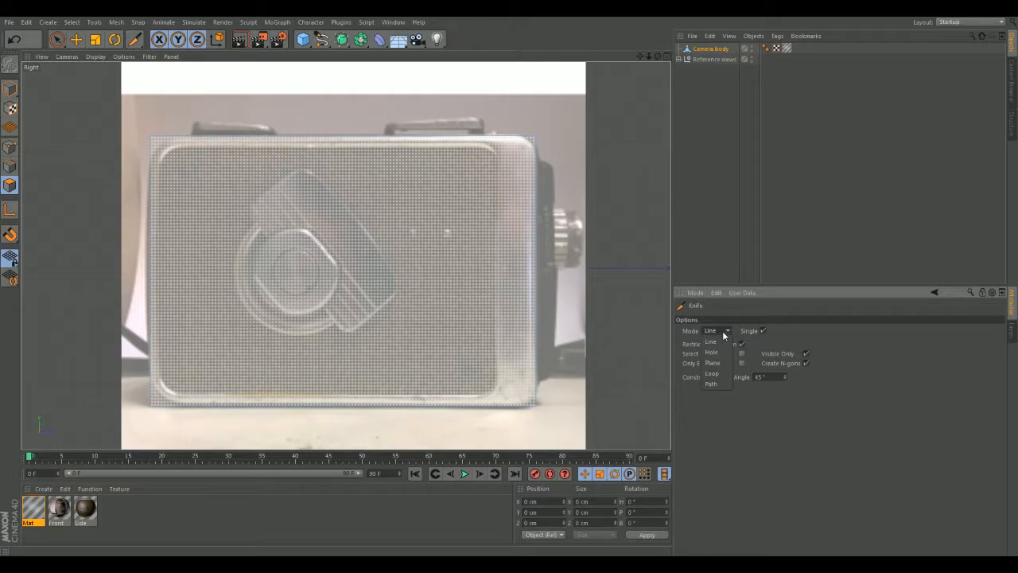
click(716, 373)
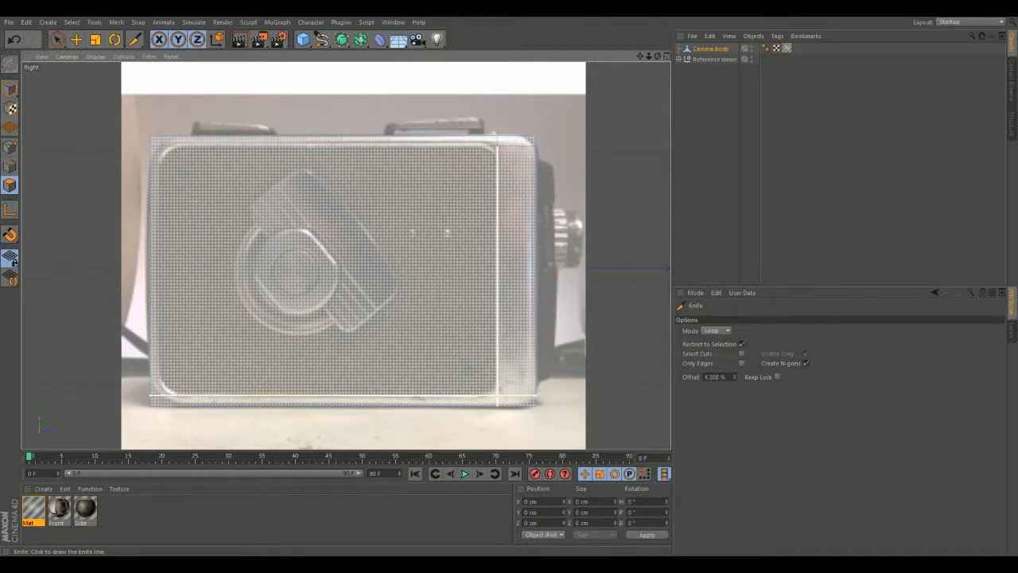
click(497, 395)
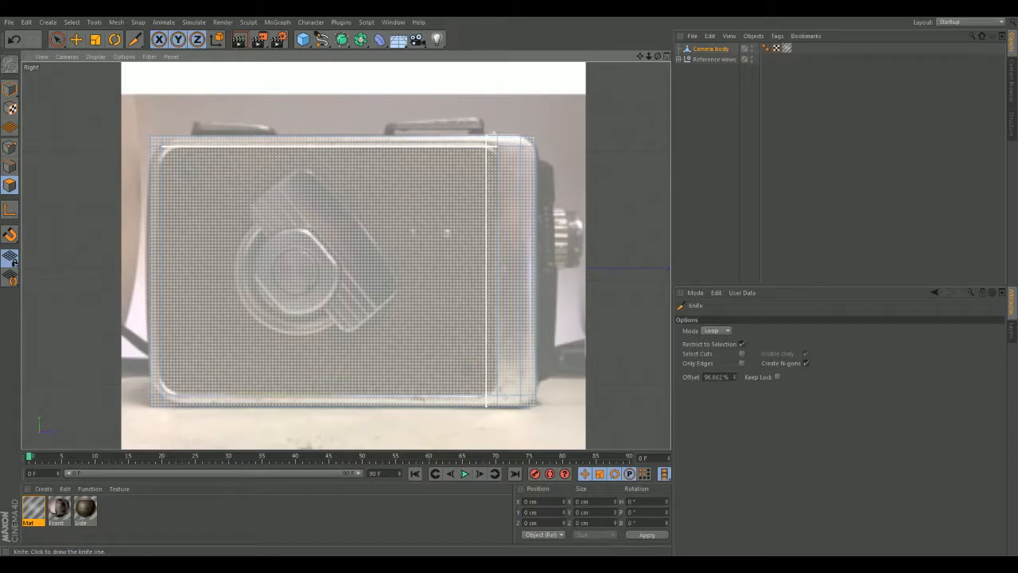
click(487, 146)
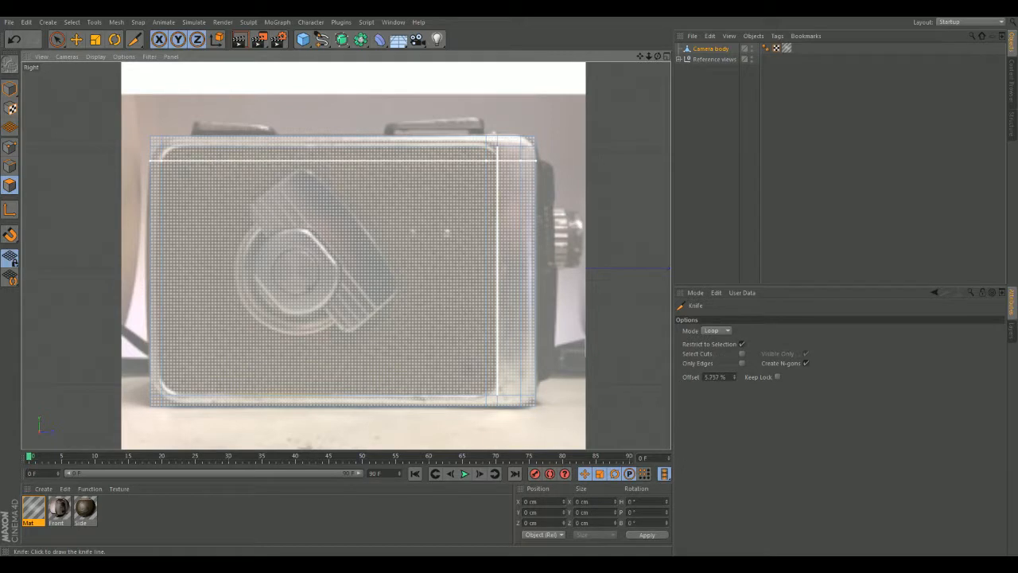
click(498, 160)
key(ctrl+z)
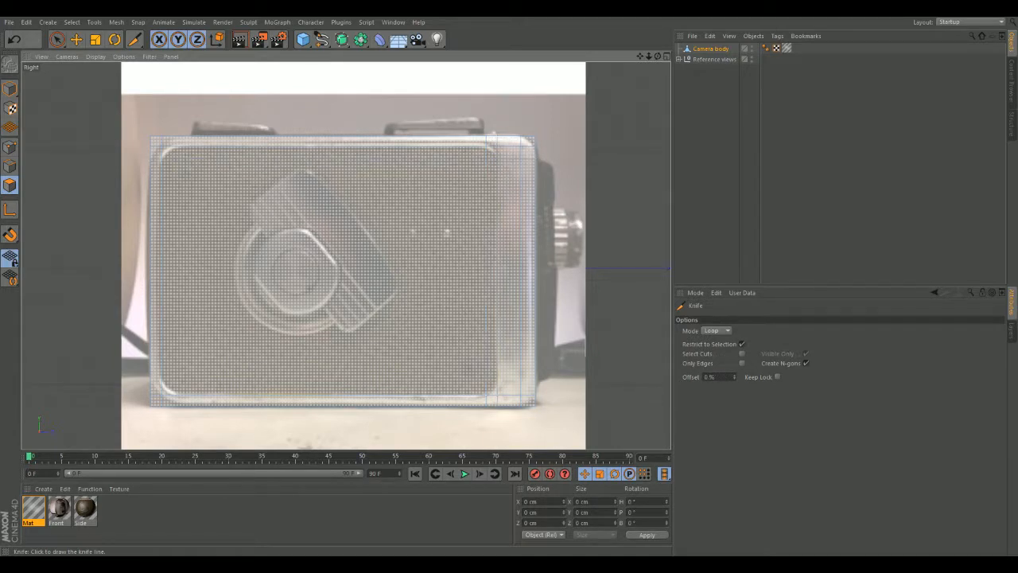
click(498, 146)
Select the loop intersection point at the side panel's upper corner nearest the lens
click(76, 40)
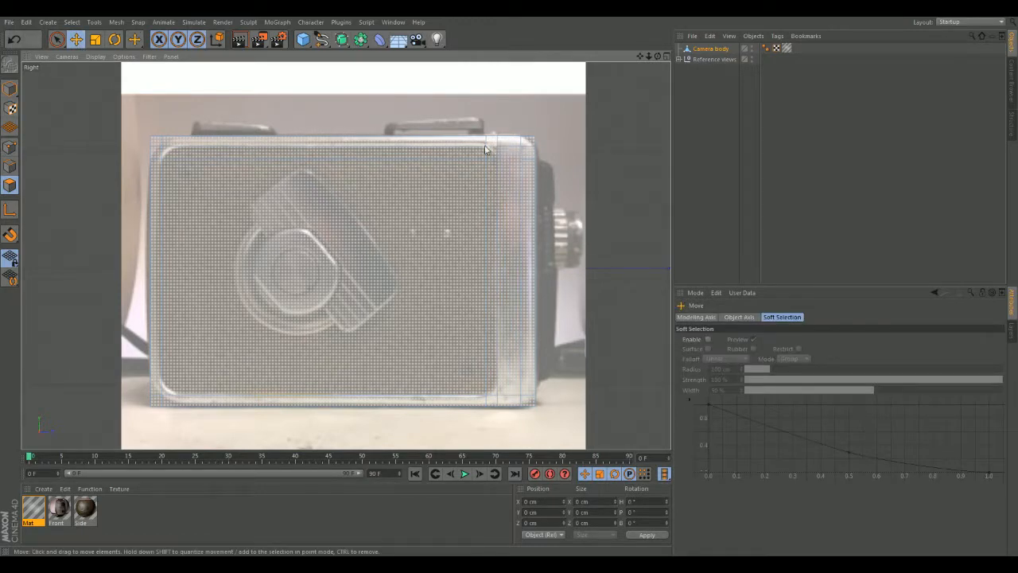
click(11, 144)
click(497, 147)
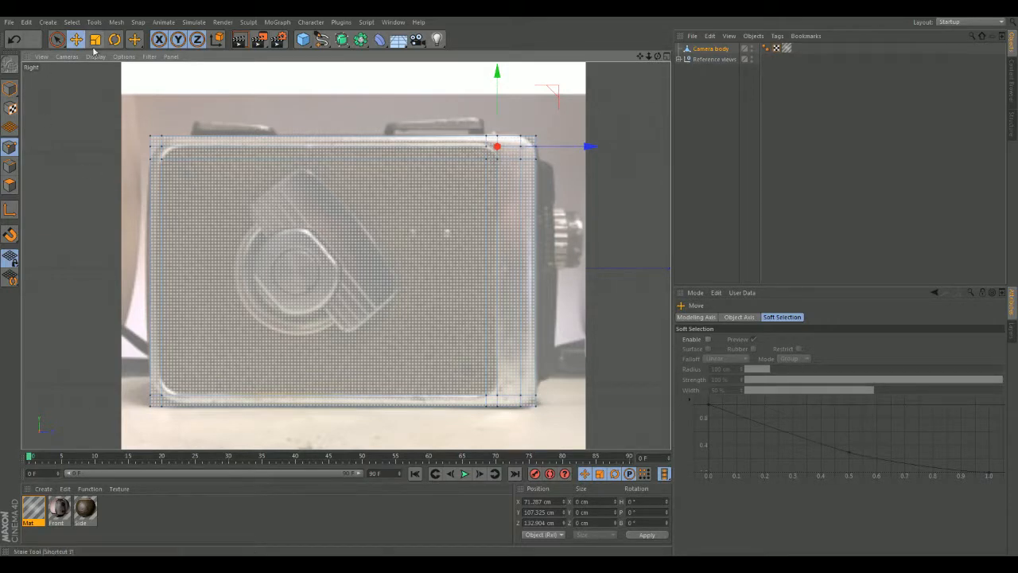
Add further Knife loop cuts in polygon mode just inside the side panel's rear and lower borders
click(10, 184)
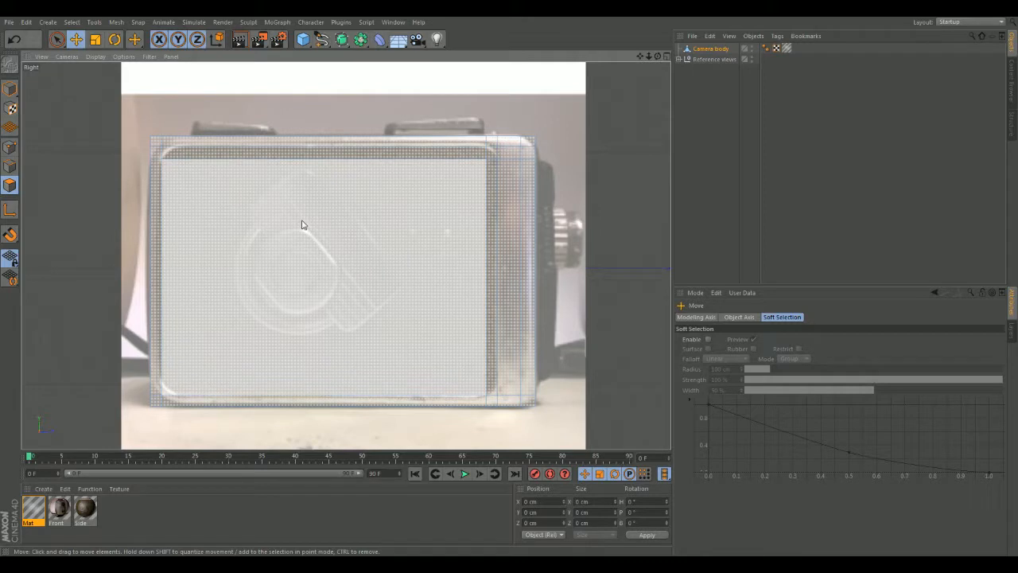
right_click(43, 140)
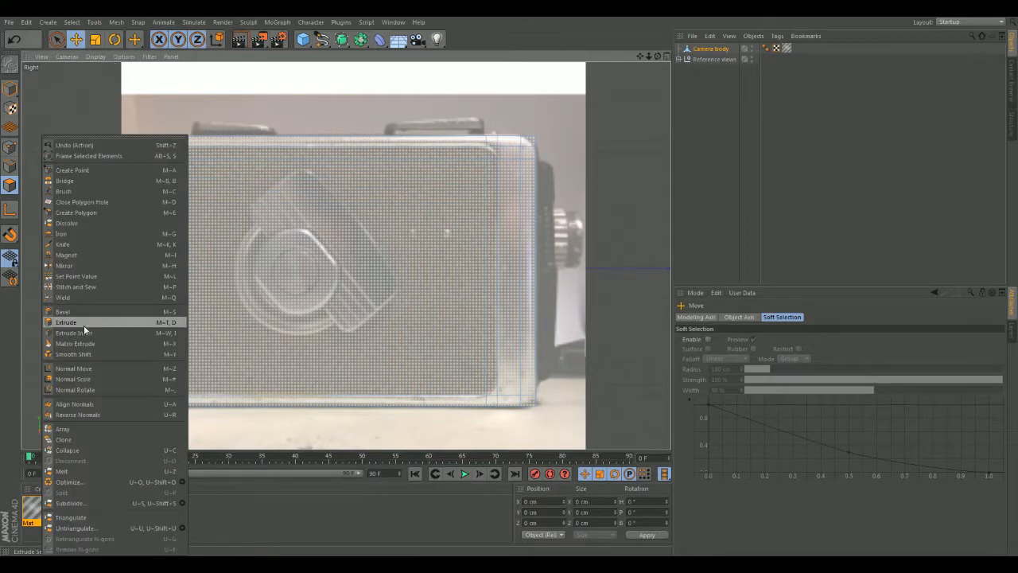
click(64, 244)
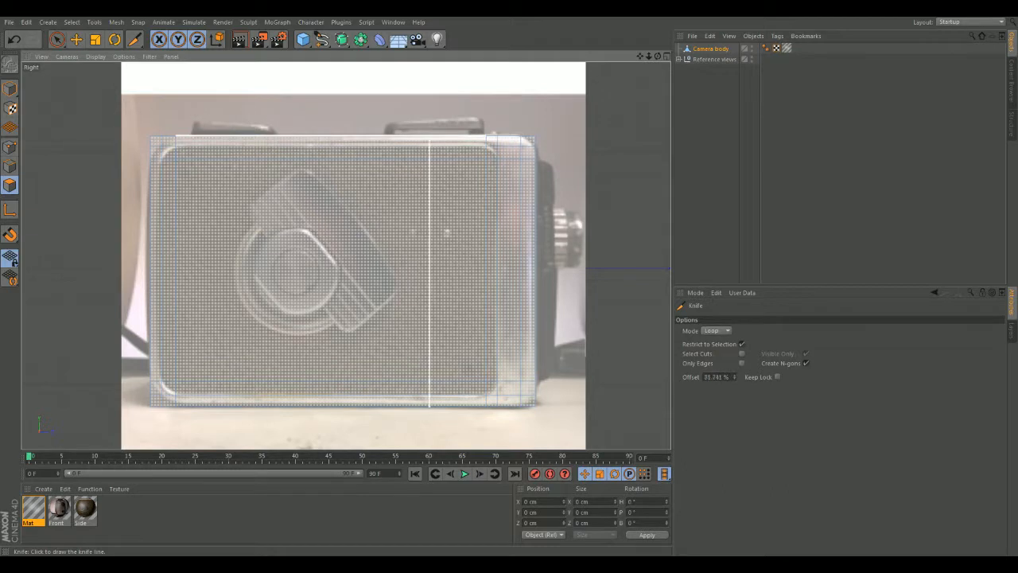
Create a new material and apply it to the Camera body in the Perspective view
key(F5)
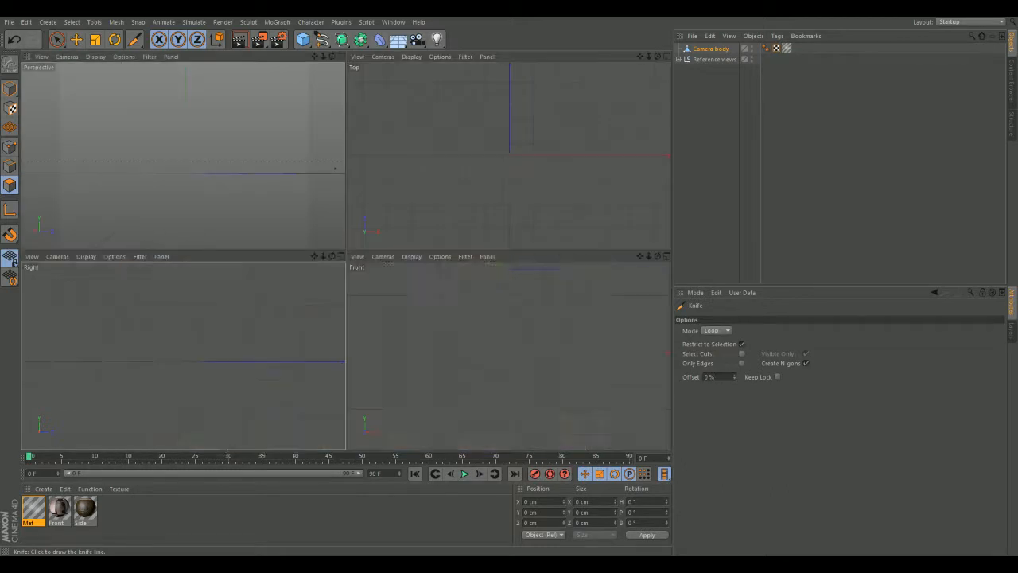
middle_click(294, 175)
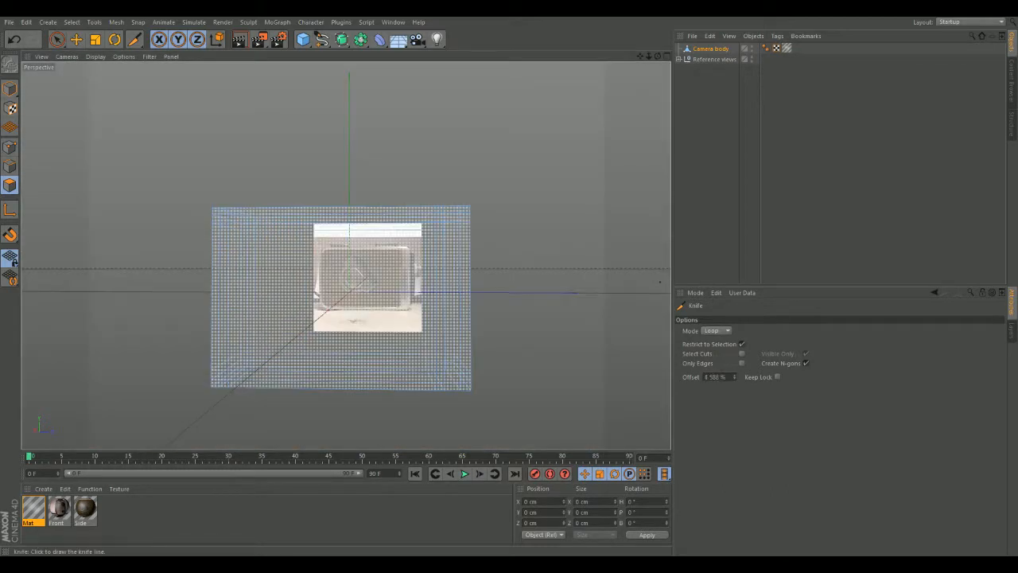
double_click(150, 524)
drag(34, 510, 434, 366)
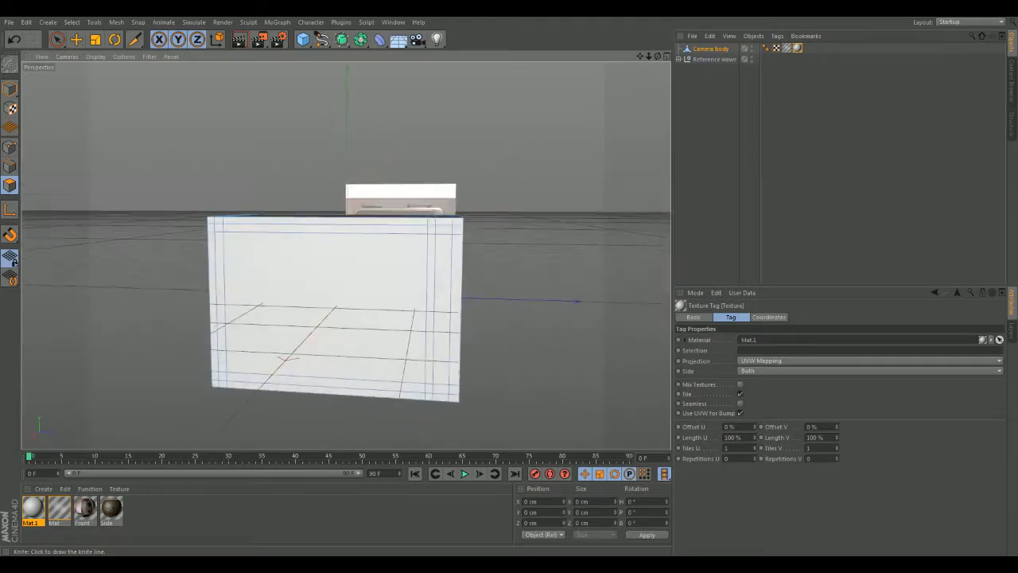
Select the outer loop intersection points at the four side panel corners on the near side of the Camera body
click(9, 147)
scroll(115, 226, up, 3)
alt+middle_drag(170, 169, 100, 125)
scroll(100, 124, up, 3)
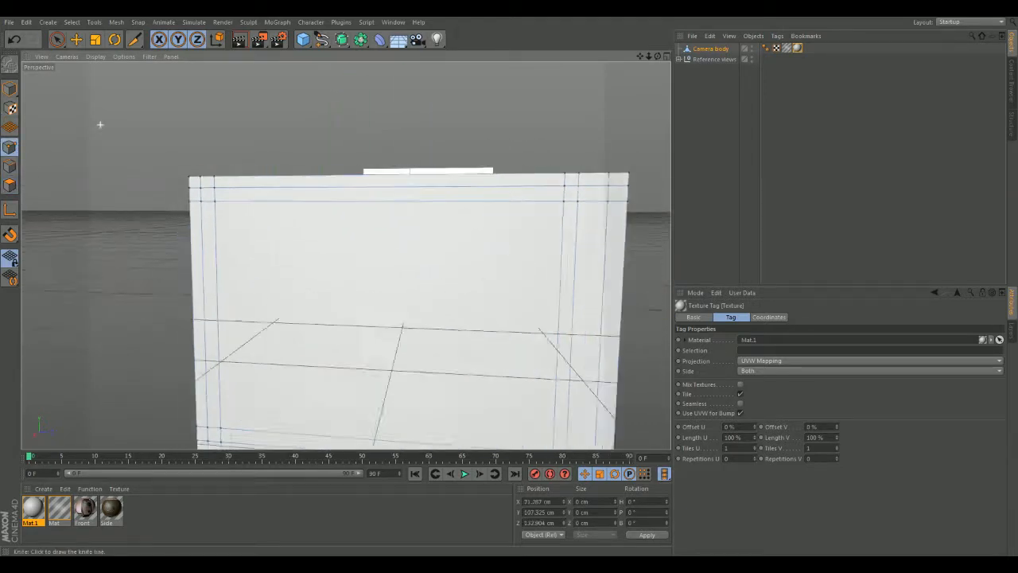
click(76, 39)
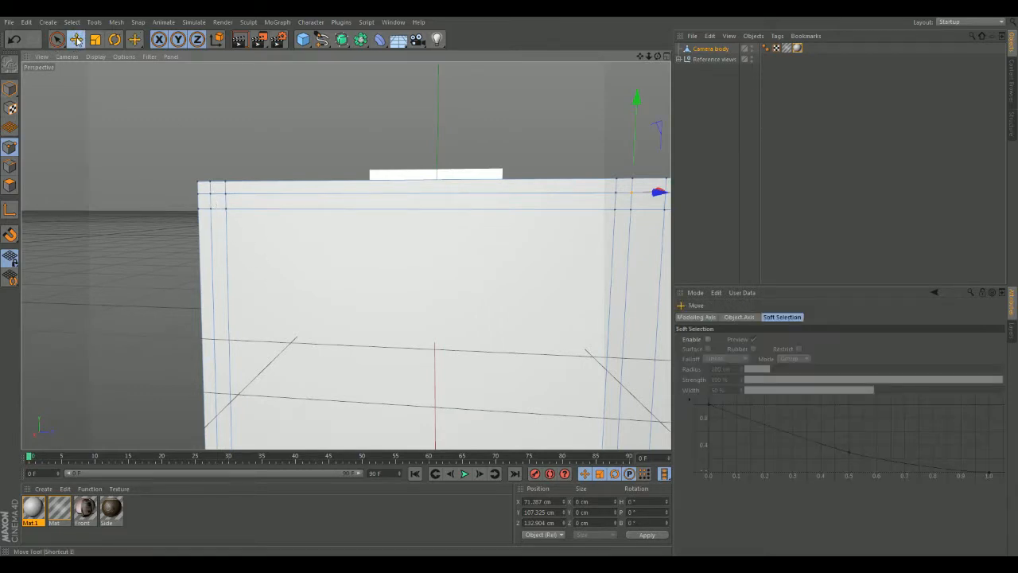
click(213, 200)
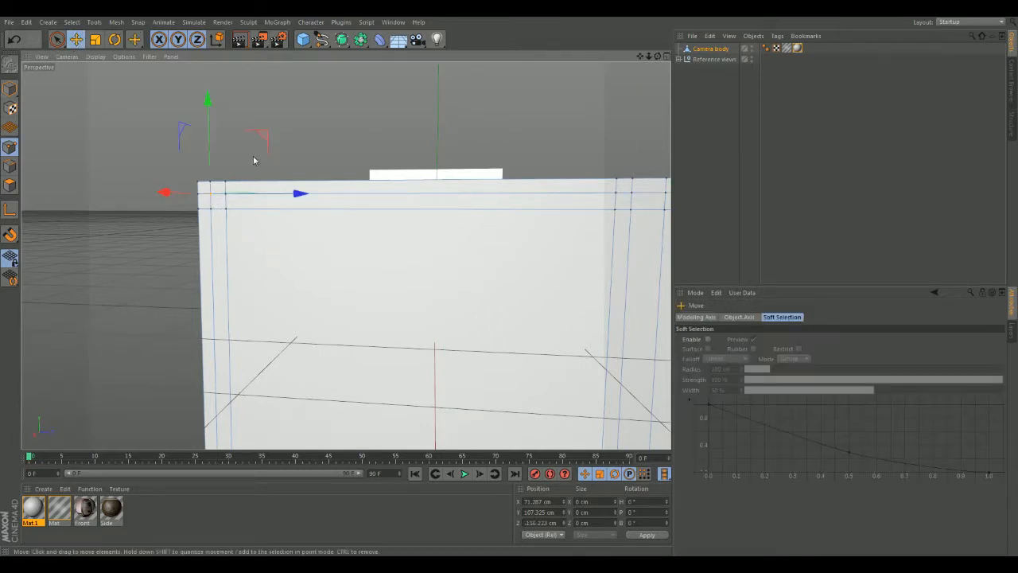
alt+middle_drag(299, 128, 194, 79)
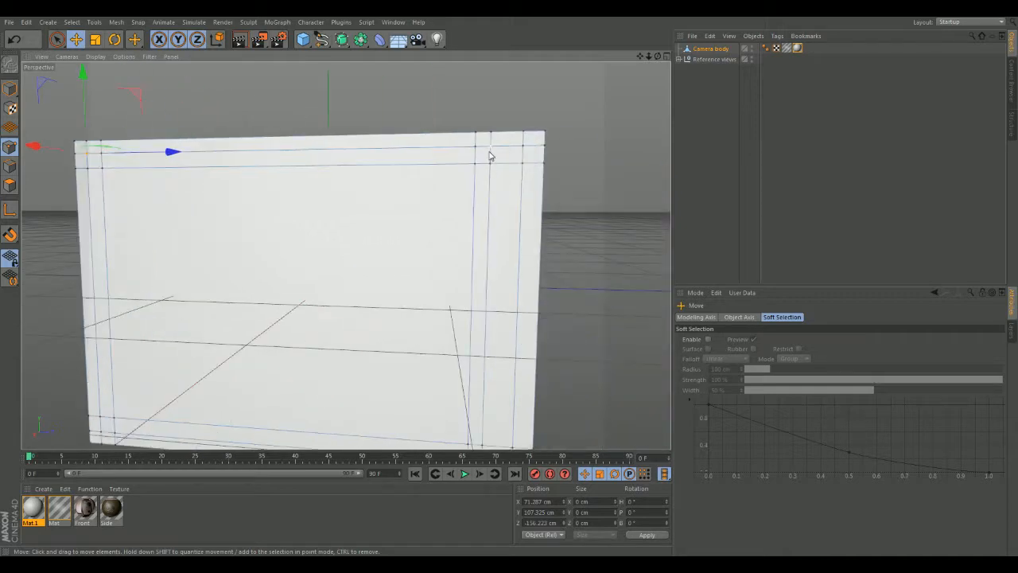
shift+click(490, 154)
alt+middle_drag(565, 318, 504, 326)
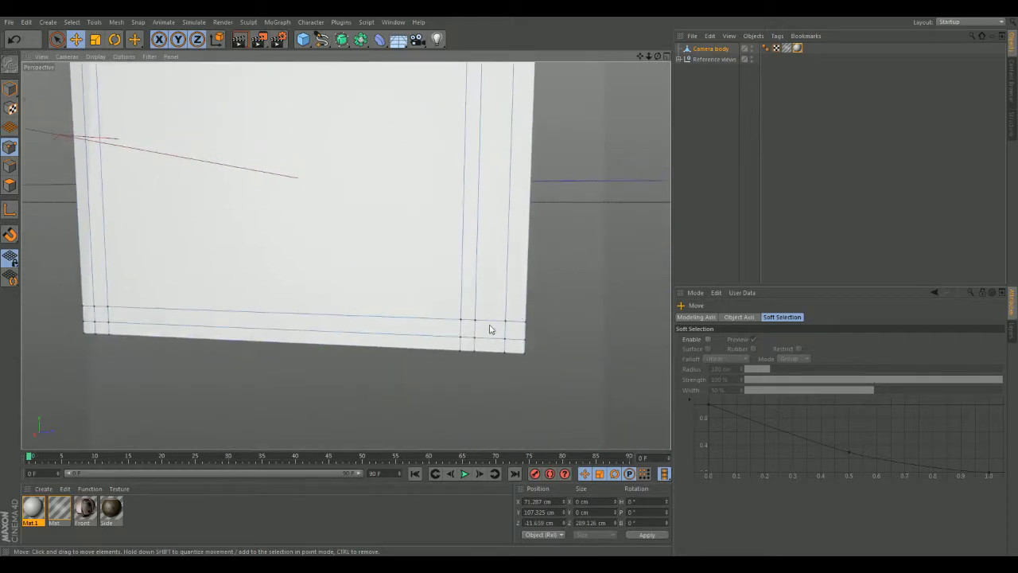
shift+click(477, 339)
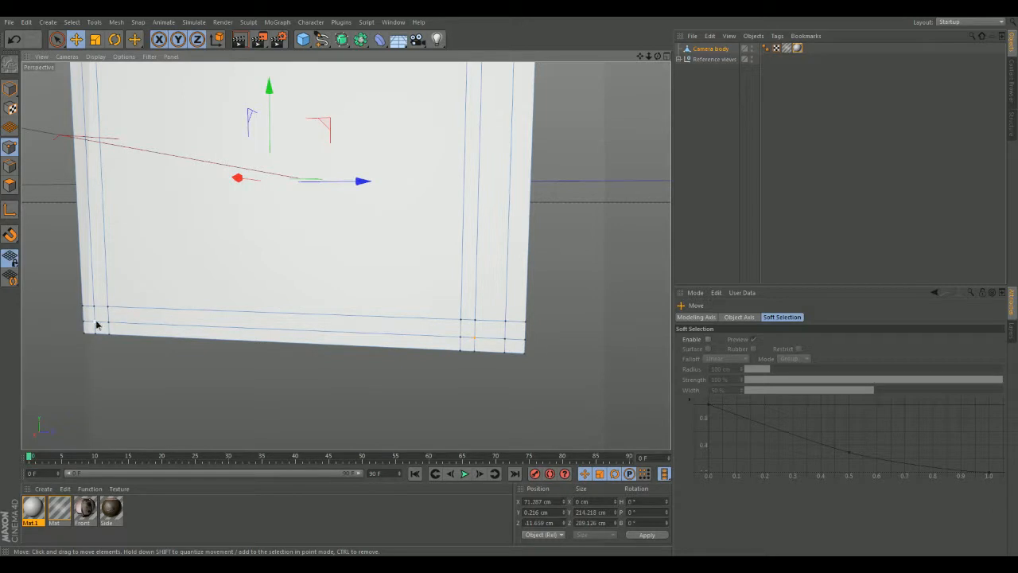
Add the four matching panel corner points on the opposite side of the Camera body to the selection
alt+drag(564, 228, 125, 291)
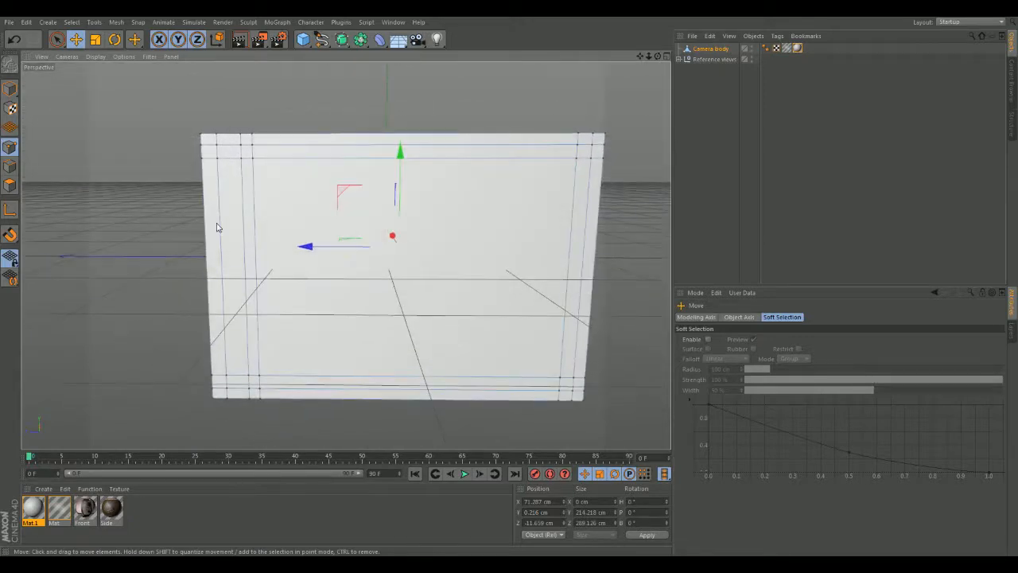
shift+click(241, 146)
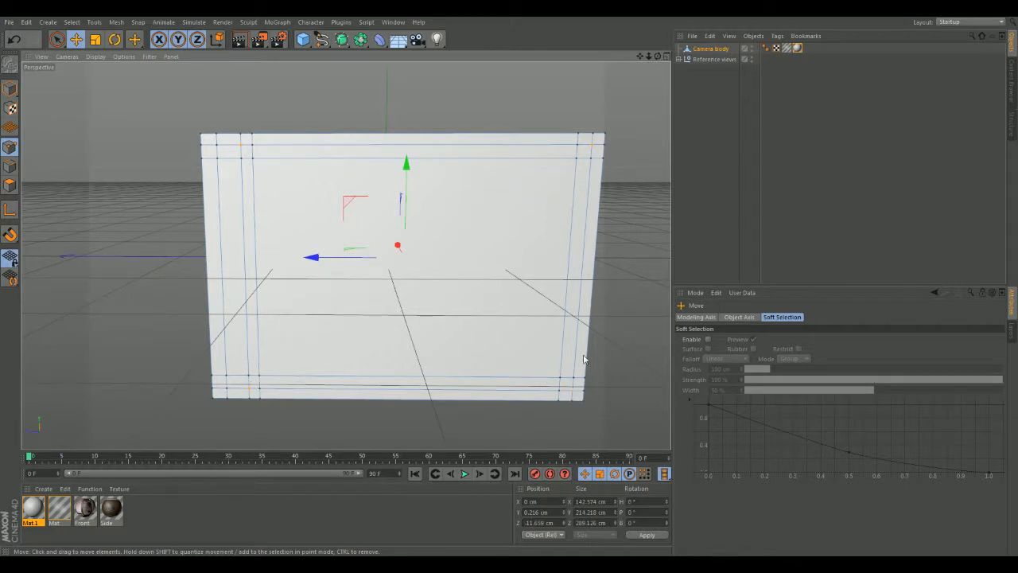
alt+drag(582, 343, 316, 347)
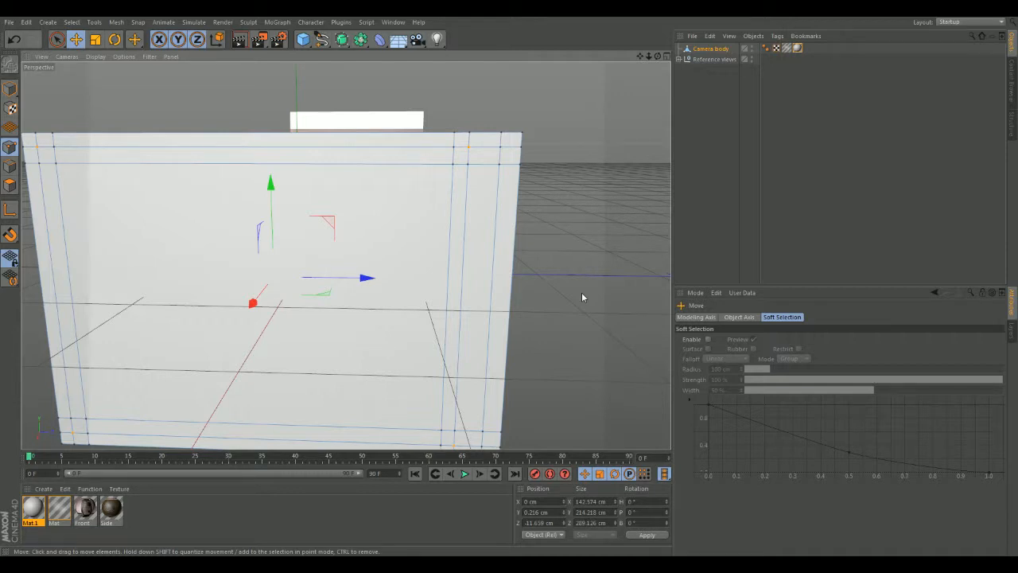
alt+drag(562, 273, 589, 246)
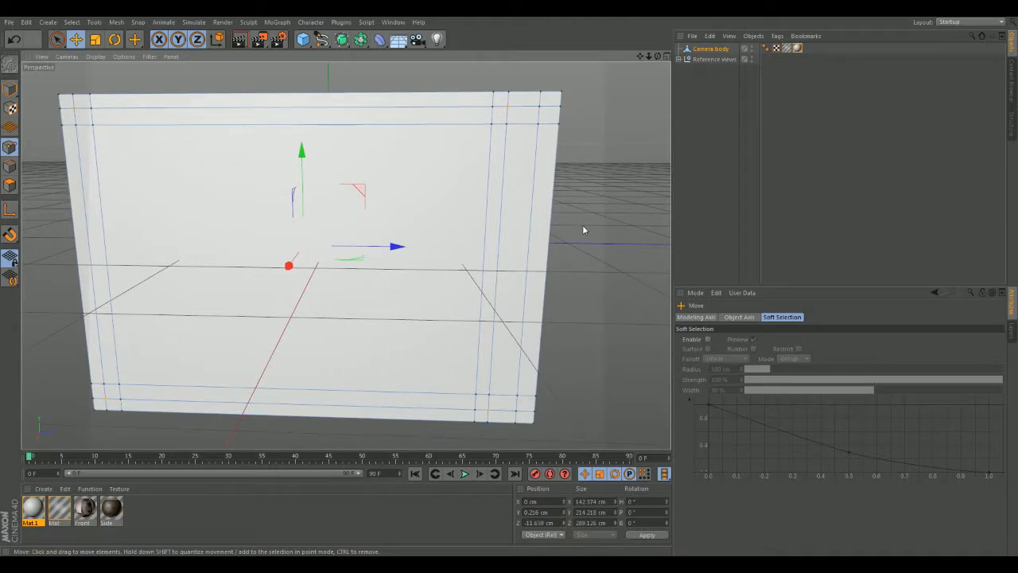
Return to the full-size Right view and delete the Mat.1 texture tag from the Camera body
middle_click(597, 201)
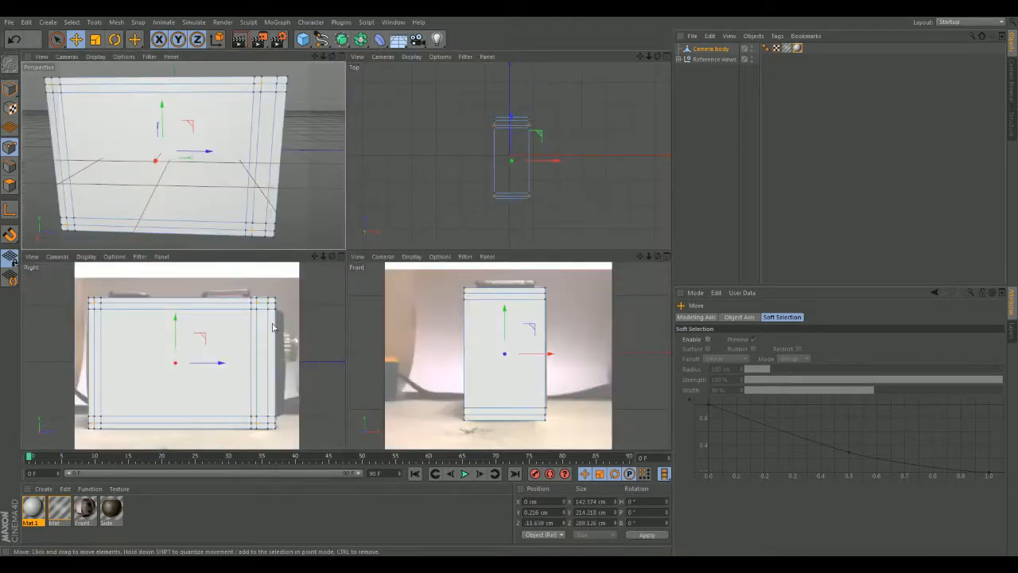
middle_click(330, 326)
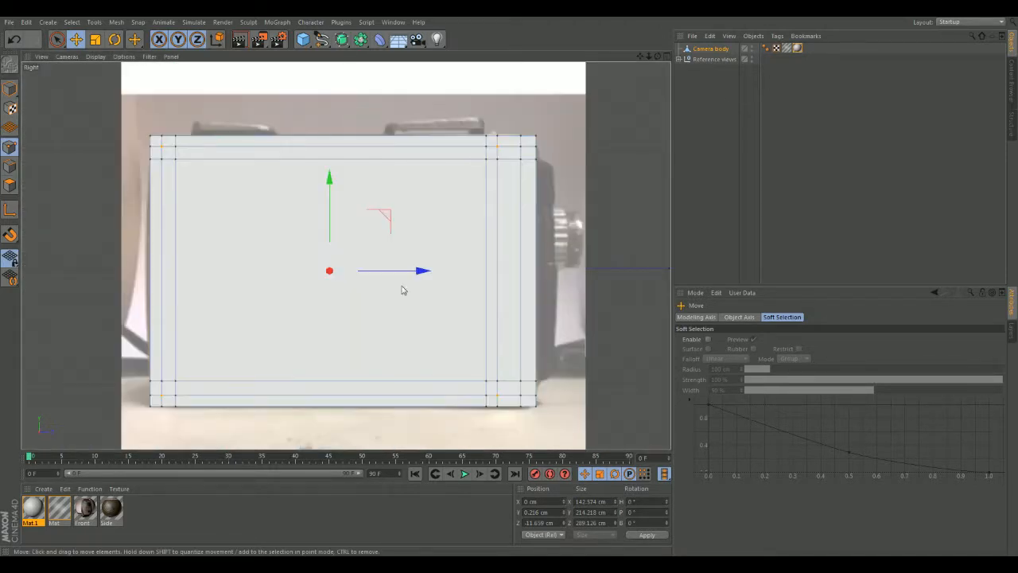
click(799, 50)
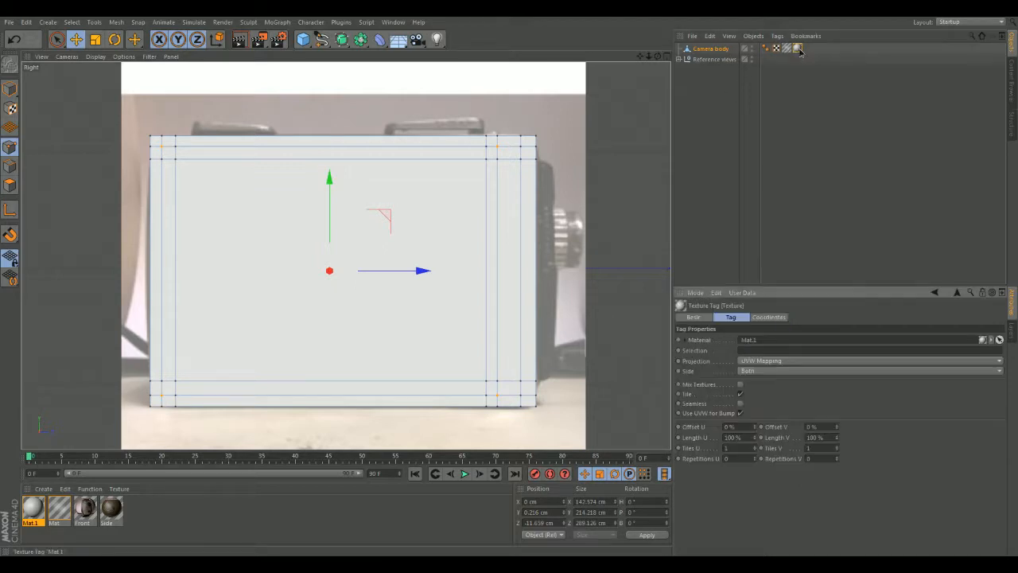
double_click(800, 49)
key(Delete)
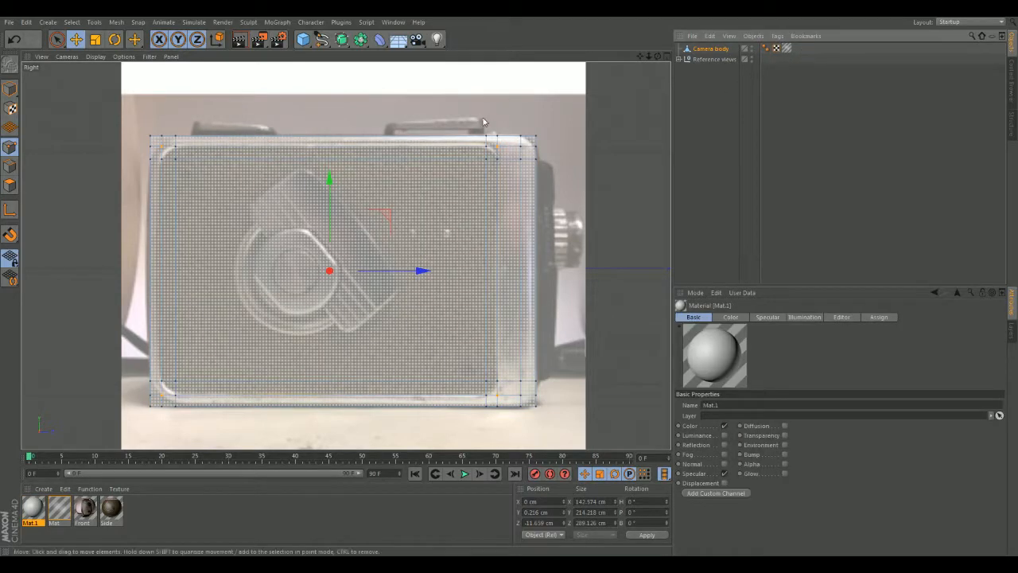
Scale the selected panel corner points uniformly inward to about 208.6 cm in Y and 281.6 cm in Z
click(96, 40)
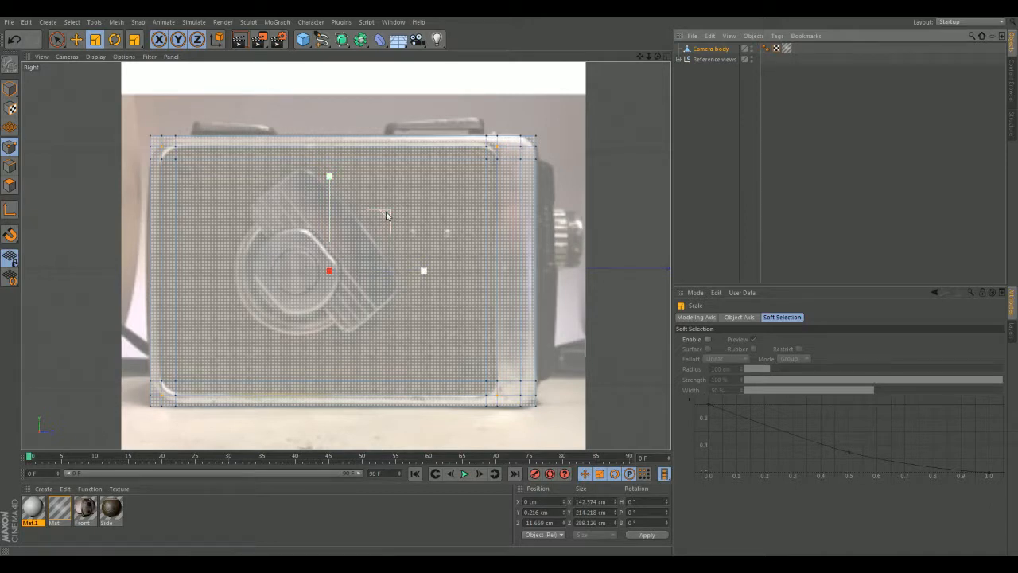
drag(385, 214, 379, 221)
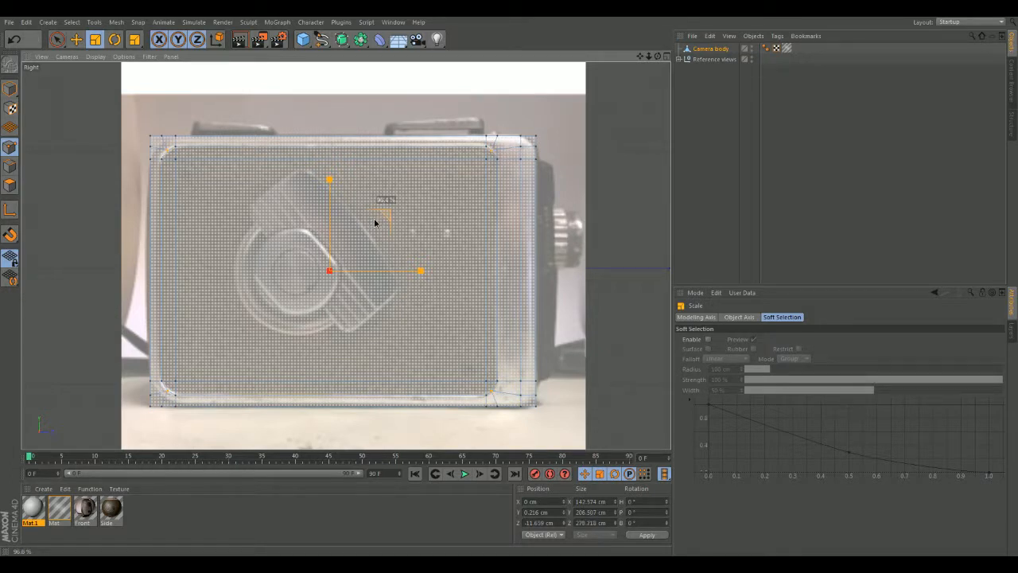
drag(378, 223, 379, 223)
drag(379, 218, 378, 220)
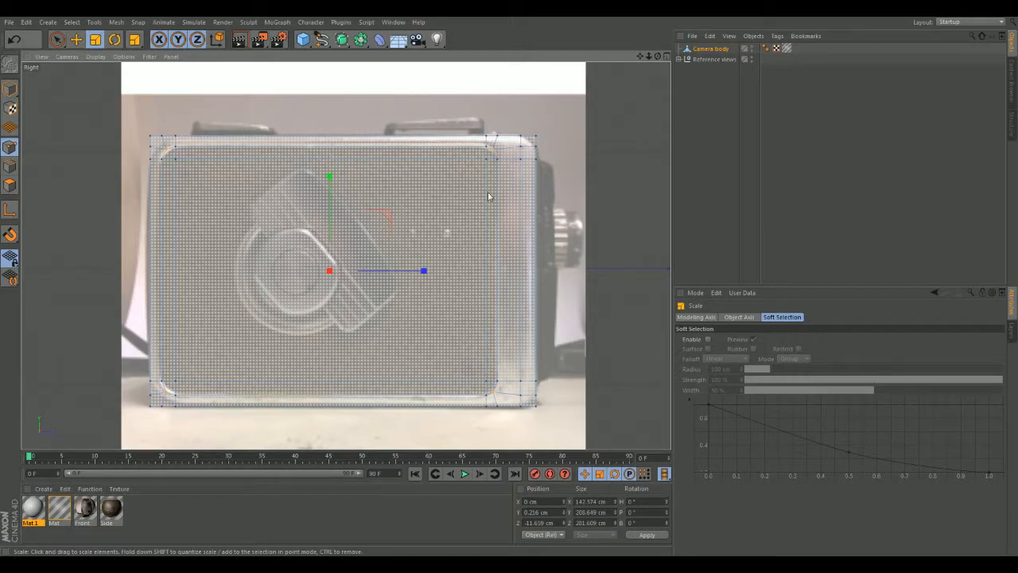
Fine-tune the corner points' scale to the reference photo's rounded panel edge, about 209.0 cm in Y and 282.1 cm in Z
scroll(499, 175, up, 5)
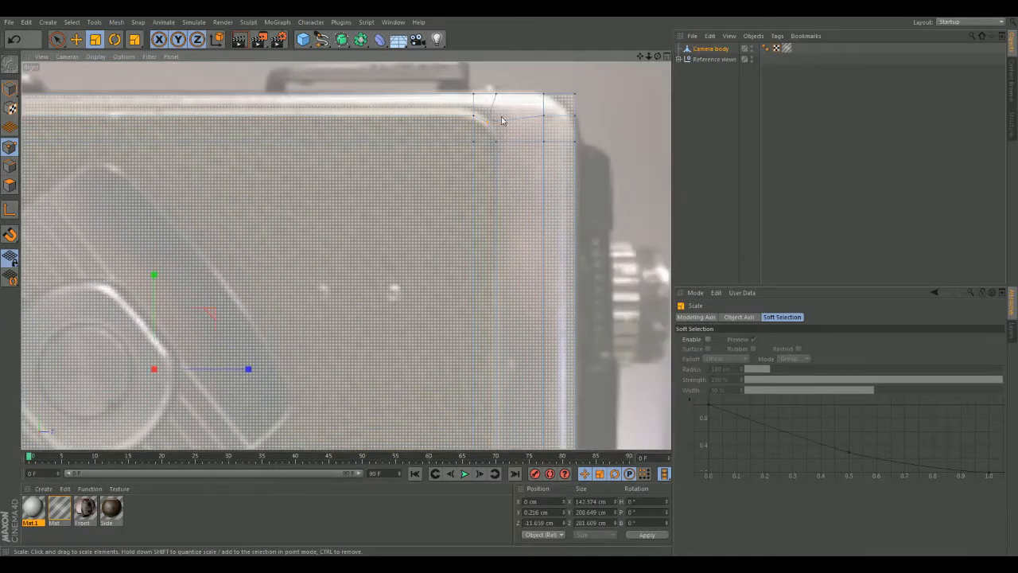
drag(213, 312, 207, 313)
drag(213, 313, 216, 311)
scroll(337, 199, down, 5)
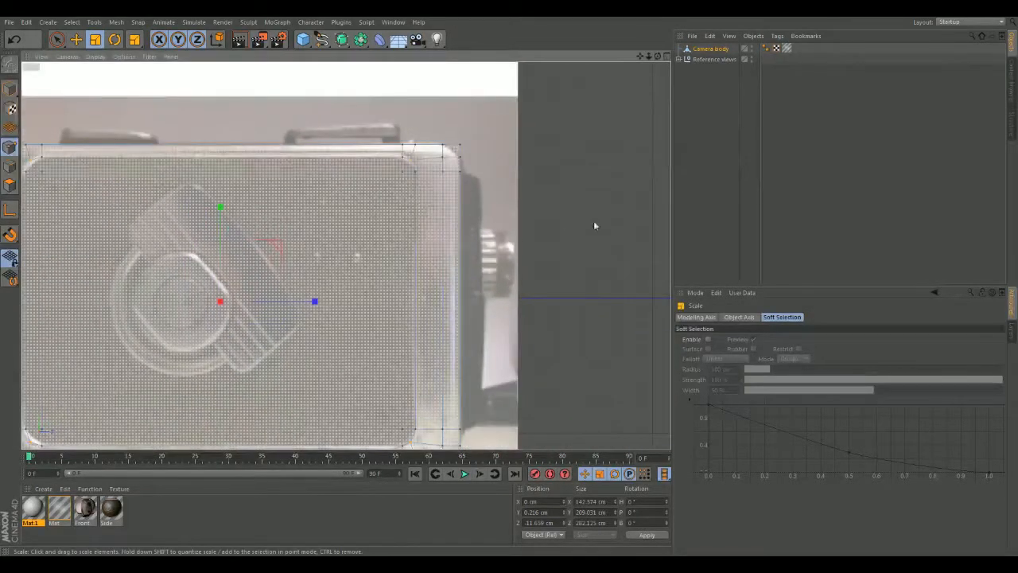
alt+middle_drag(438, 104, 594, 84)
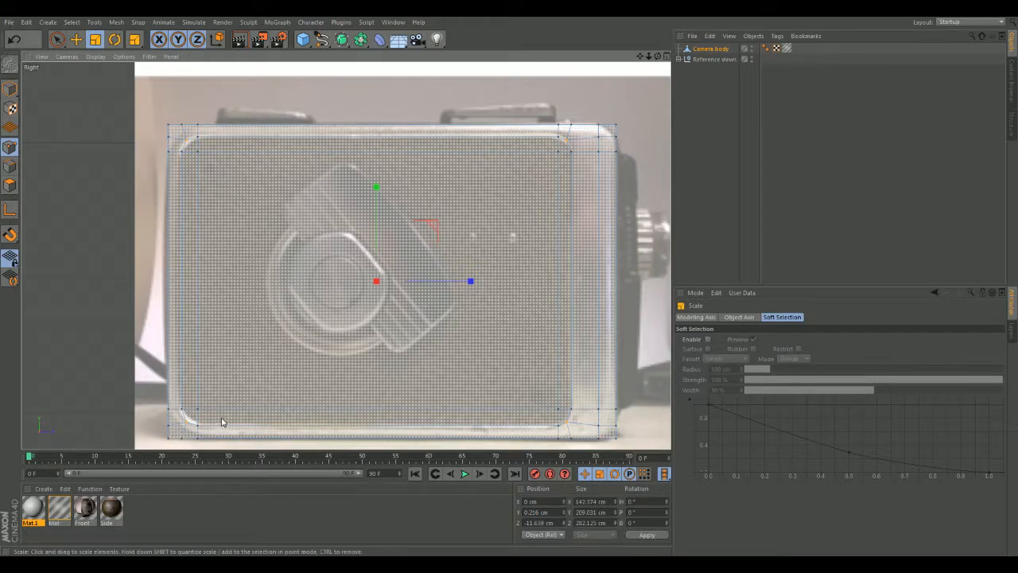
alt+middle_drag(630, 327, 615, 282)
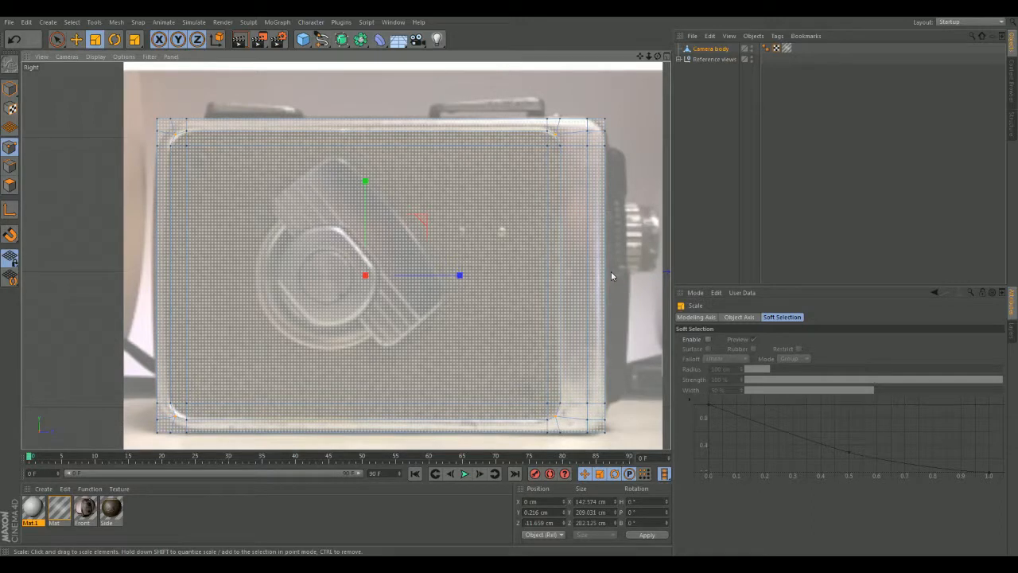
Switch to polygon editing and show the Perspective view at full size
click(11, 184)
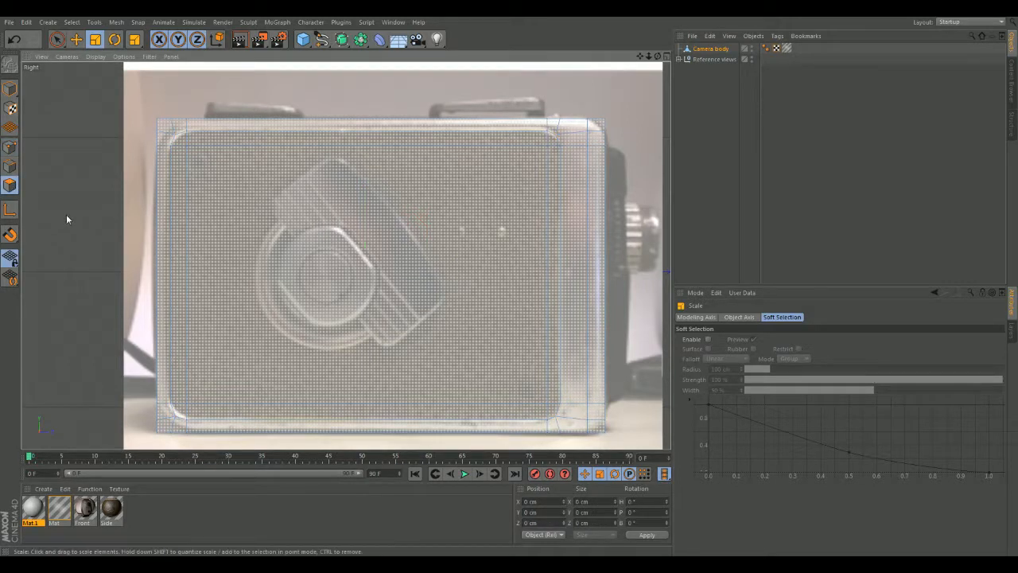
click(178, 140)
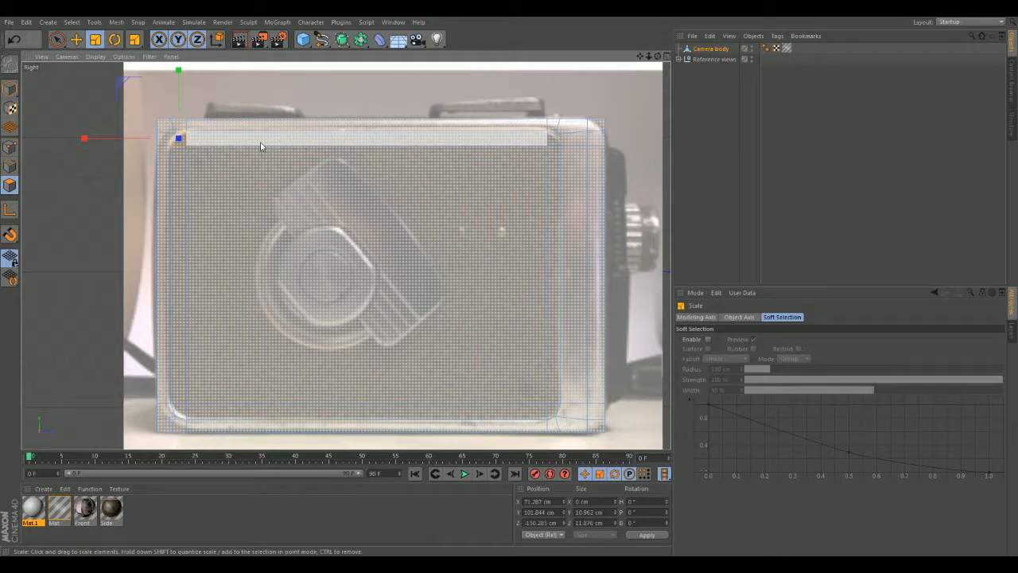
middle_click(93, 211)
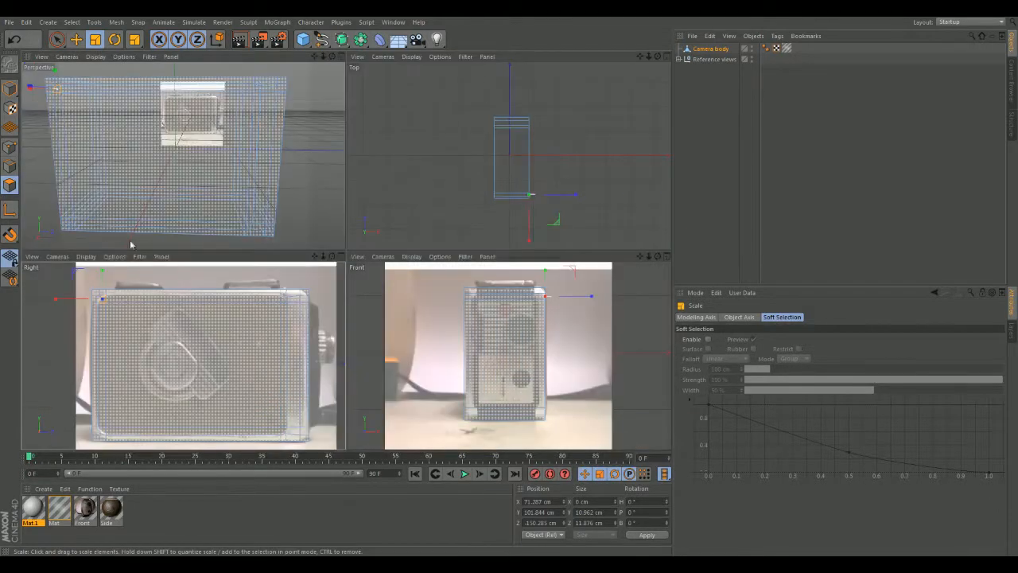
middle_click(319, 183)
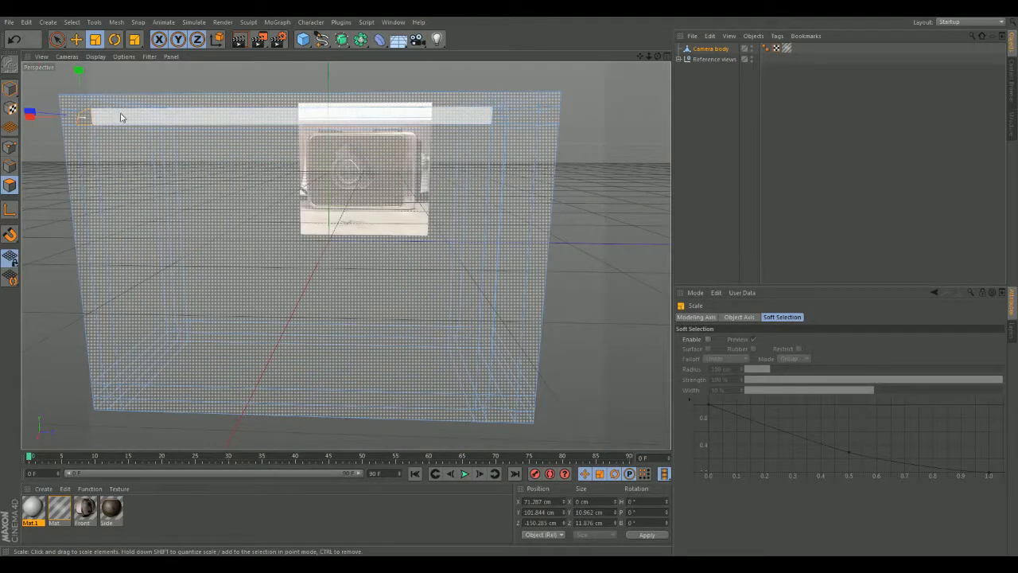
drag(33, 518, 270, 330)
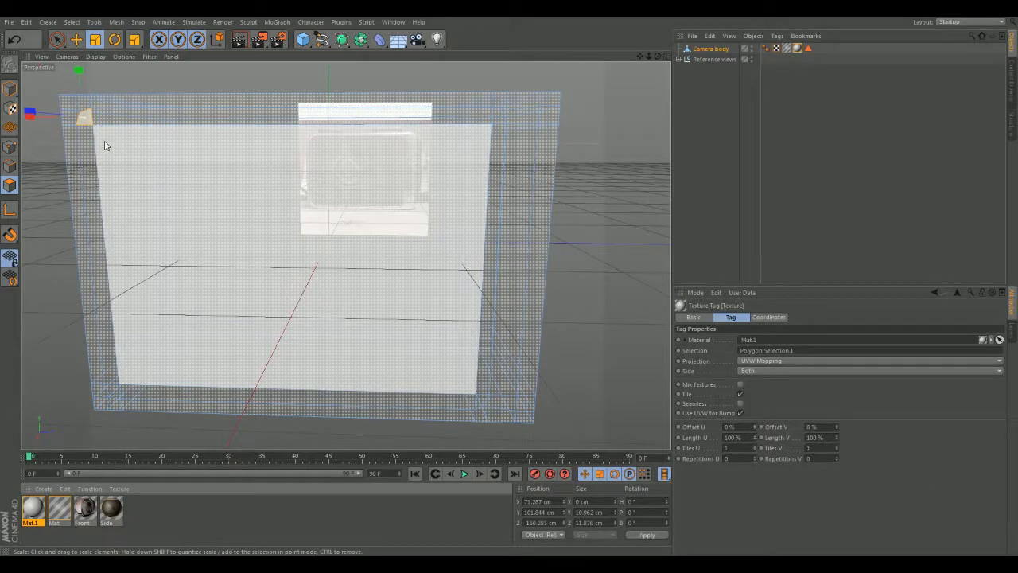
key(z)
key(ctrl+z)
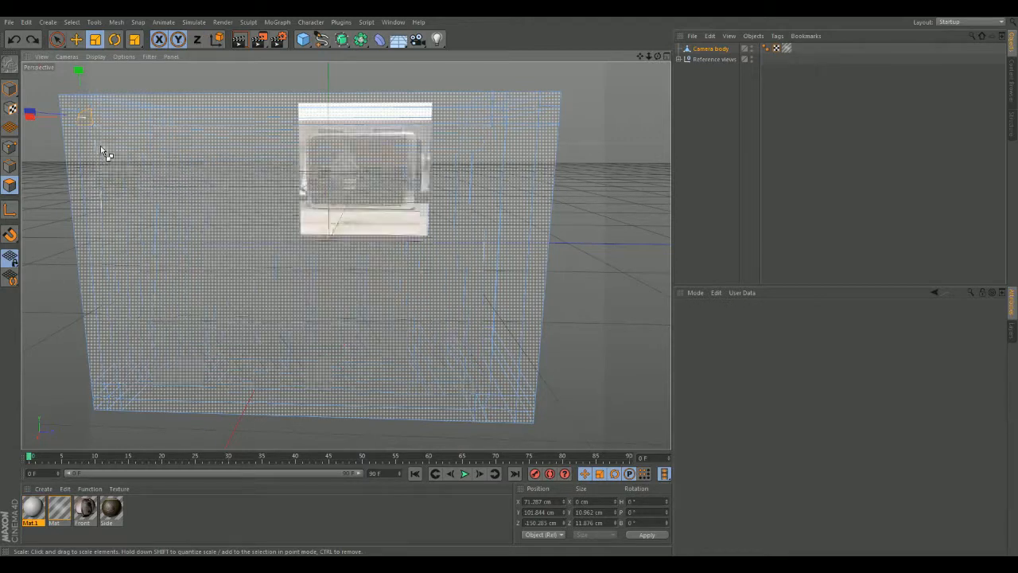
Apply the Mat.1 material to the whole Camera body and select the rounded side panel polygons on both sides
click(9, 187)
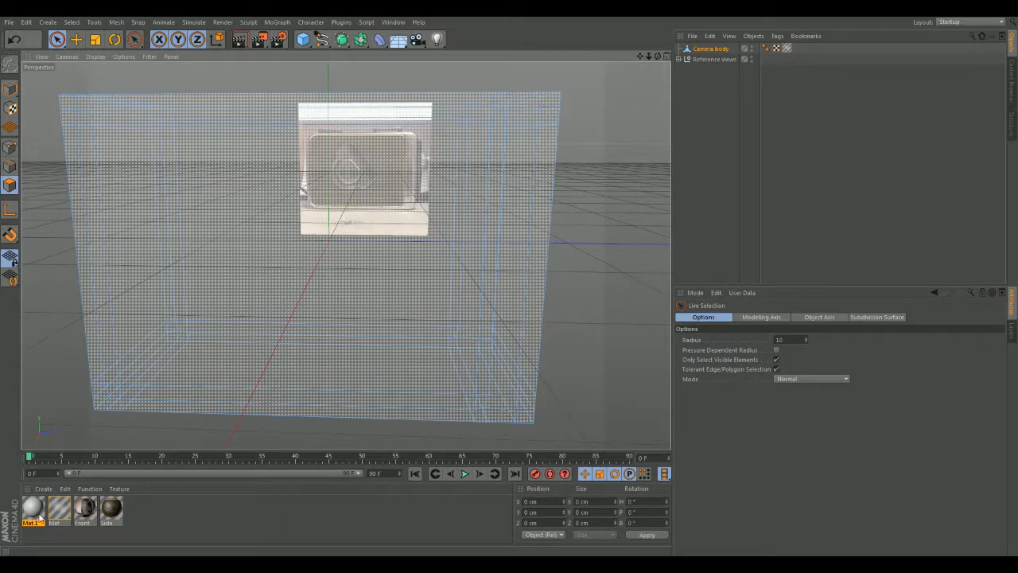
drag(302, 269, 304, 270)
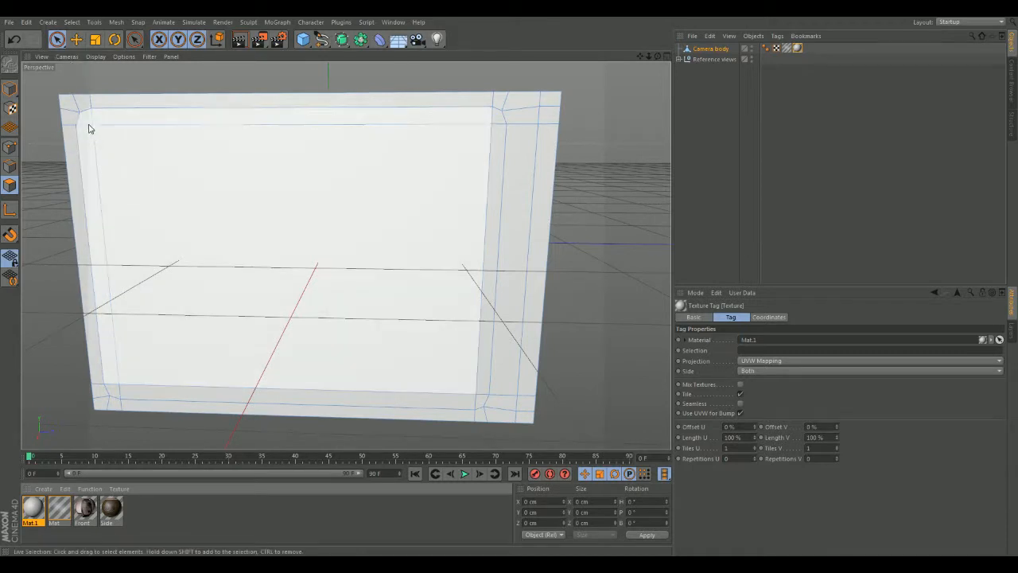
click(88, 123)
shift+click(491, 126)
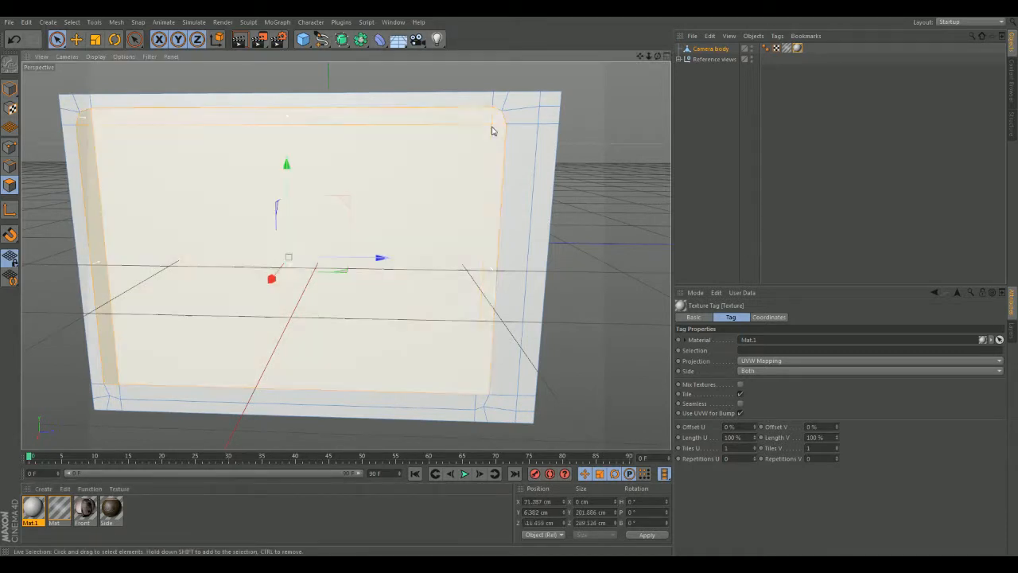
shift+click(450, 396)
shift+click(118, 385)
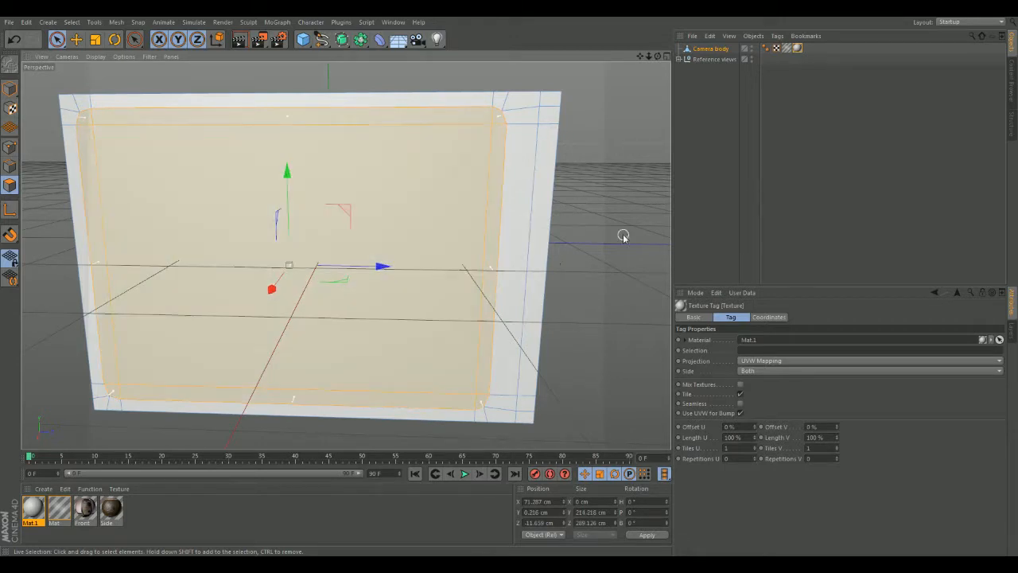
alt+drag(623, 259, 158, 230)
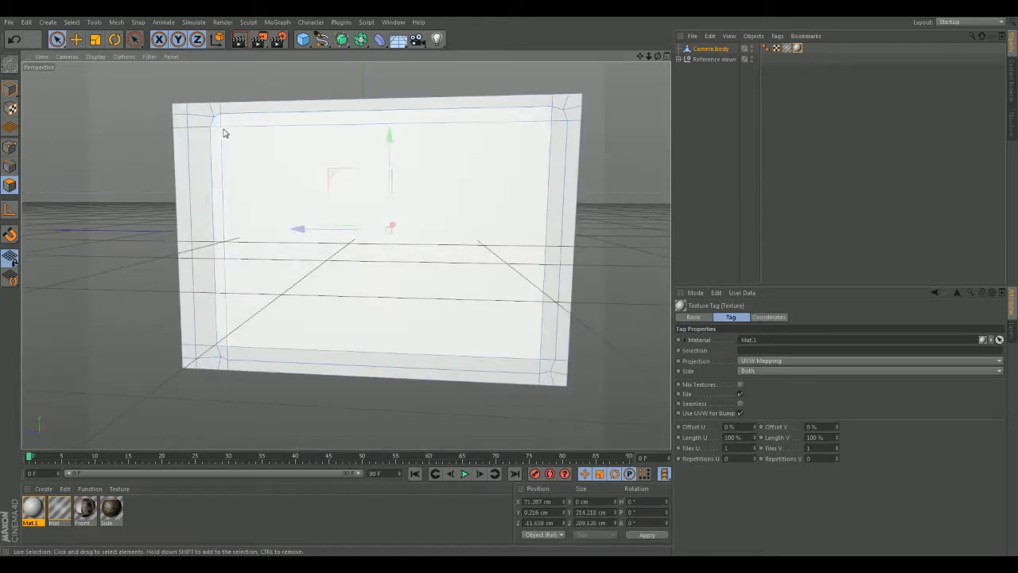
click(226, 132)
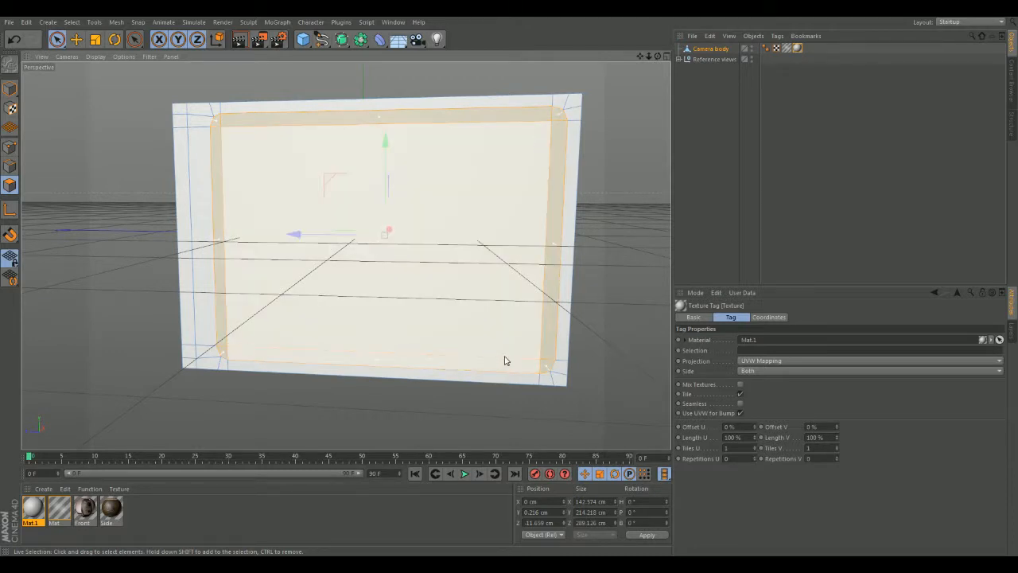
Inset the selected side panel polygons with Extrude Inner at an offset of 2.4 cm
alt+drag(634, 319, 193, 321)
alt+middle_drag(579, 200, 612, 196)
middle_click(612, 221)
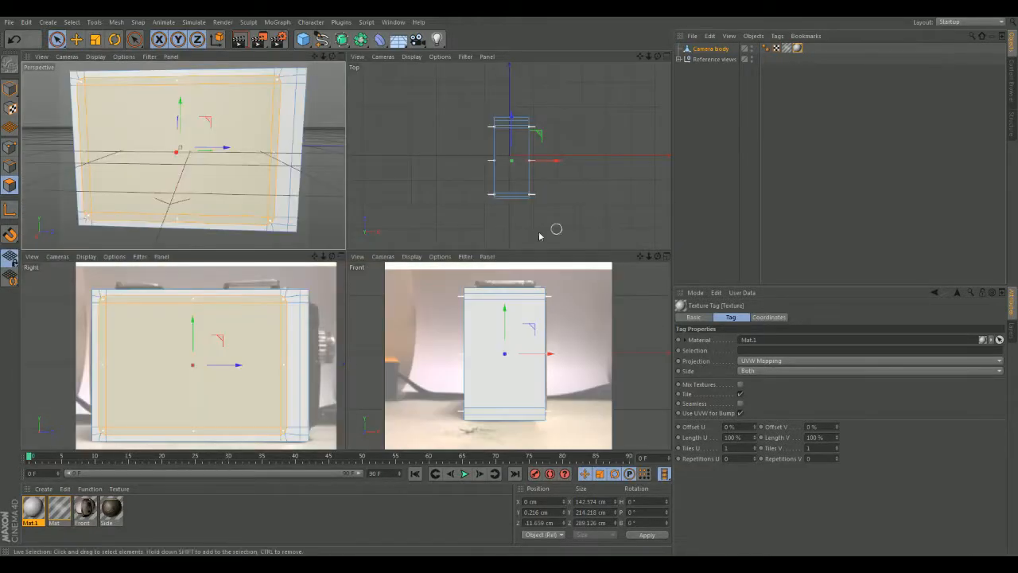
middle_click(326, 215)
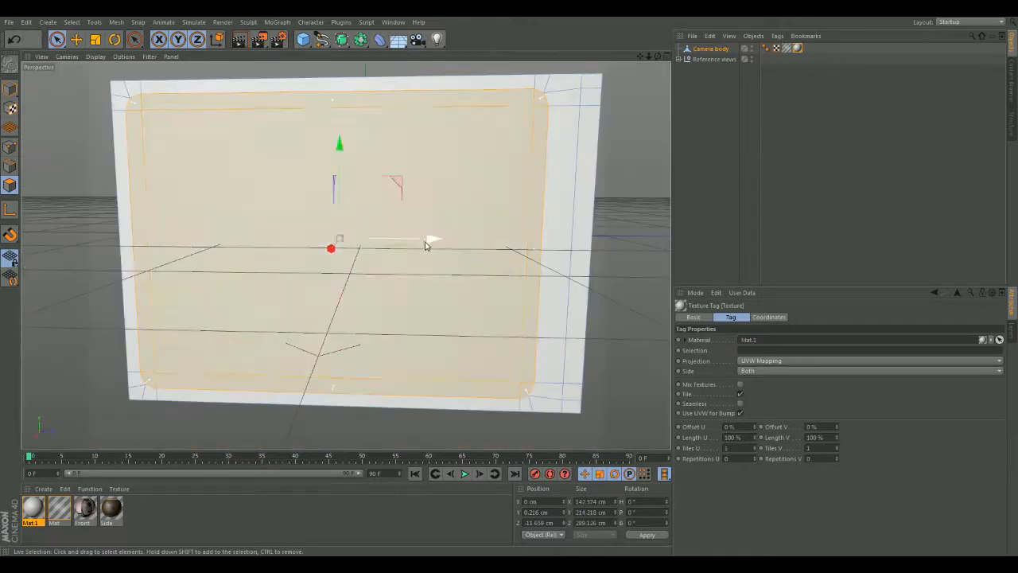
alt+drag(610, 389, 574, 294)
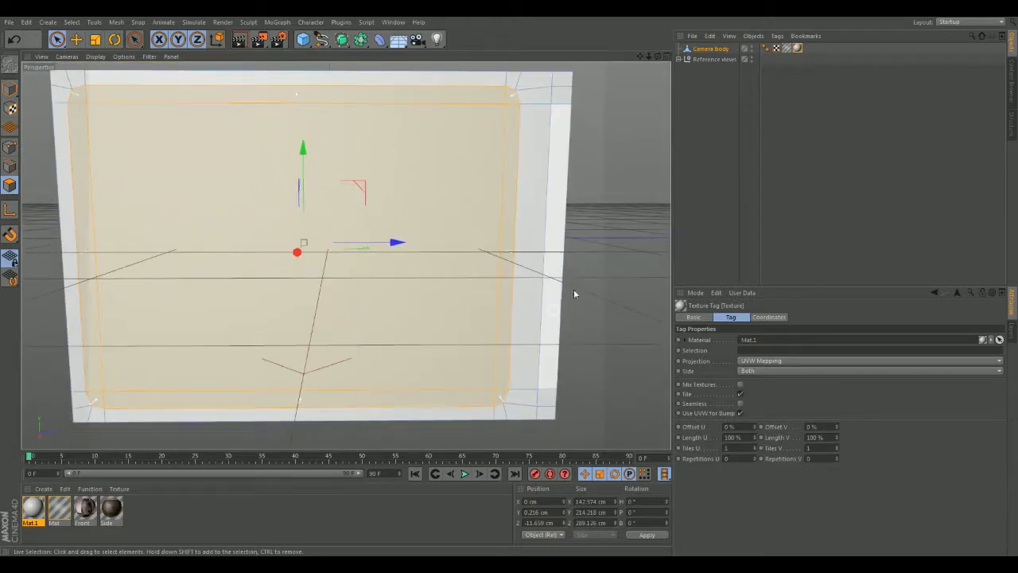
right_click(614, 222)
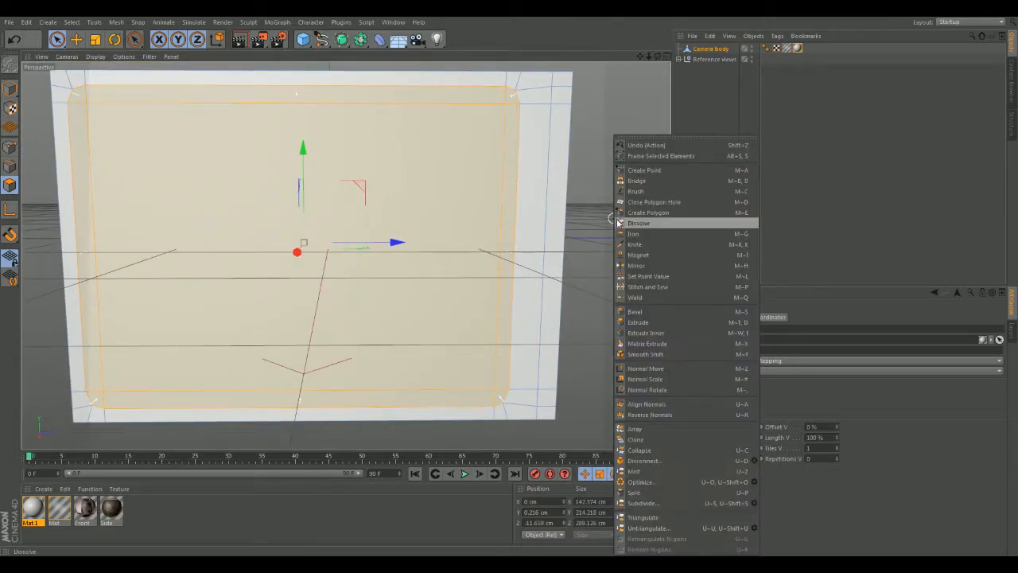
click(648, 333)
scroll(599, 267, up, 2)
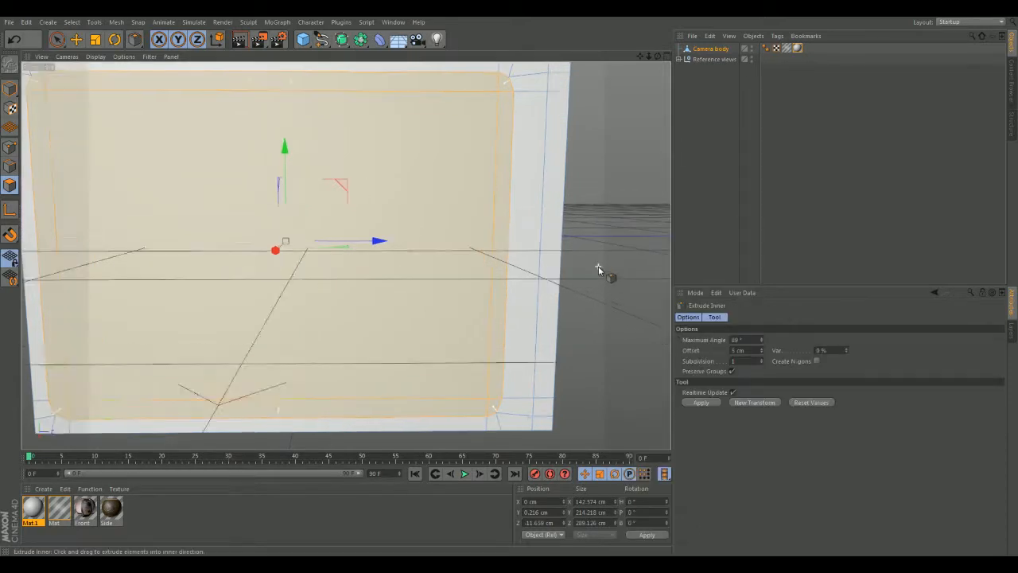
drag(593, 249, 586, 249)
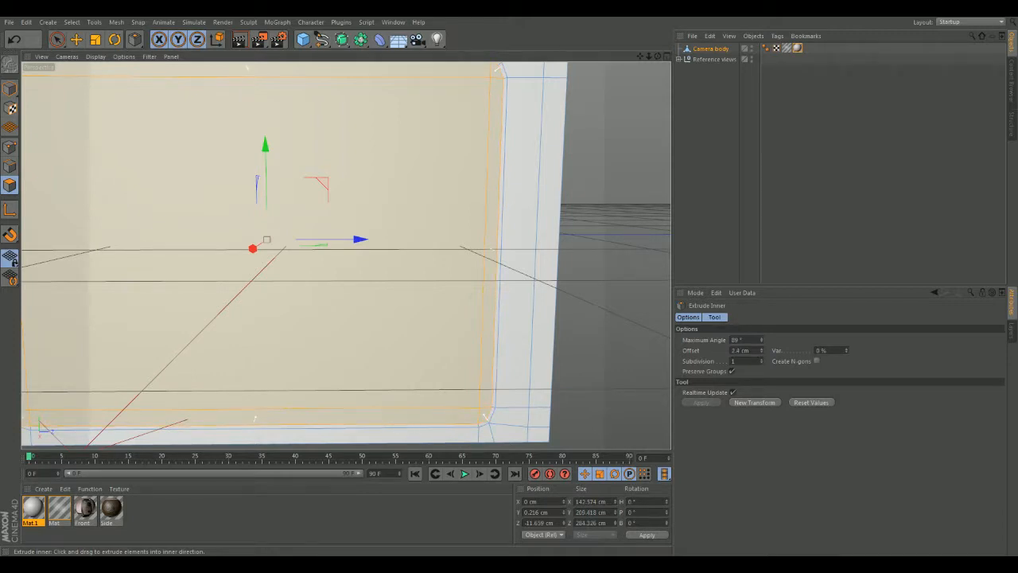
Extrude the inset side panel polygons inward with an offset of -1.5 cm
alt+drag(611, 294, 587, 291)
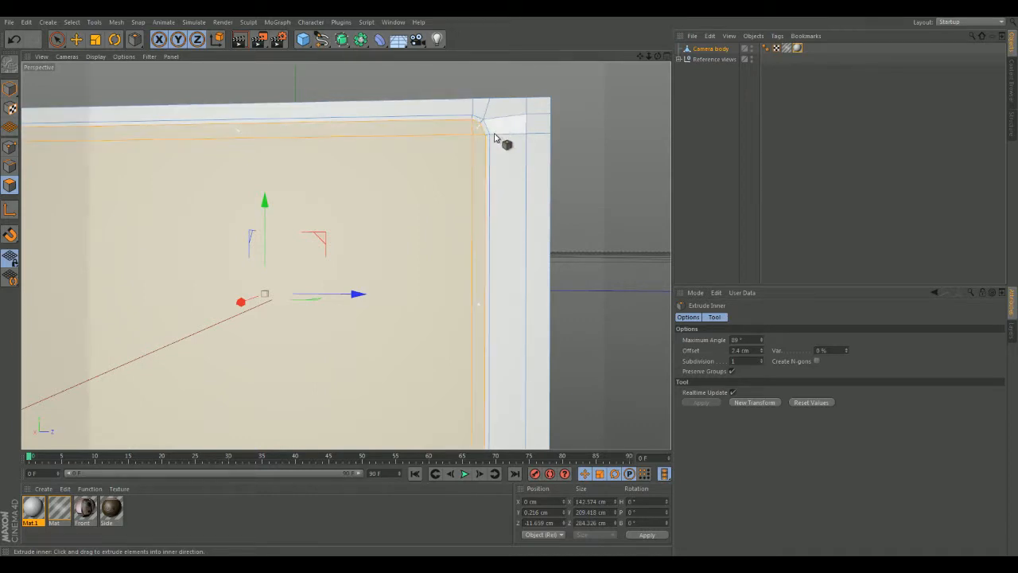
alt+drag(597, 231, 559, 264)
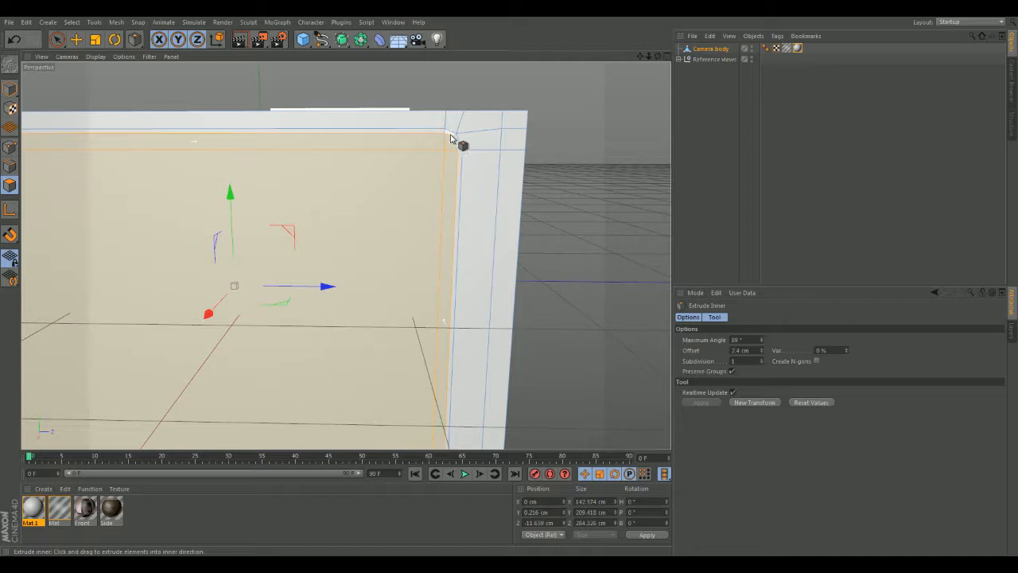
alt+middle_drag(482, 309, 528, 168)
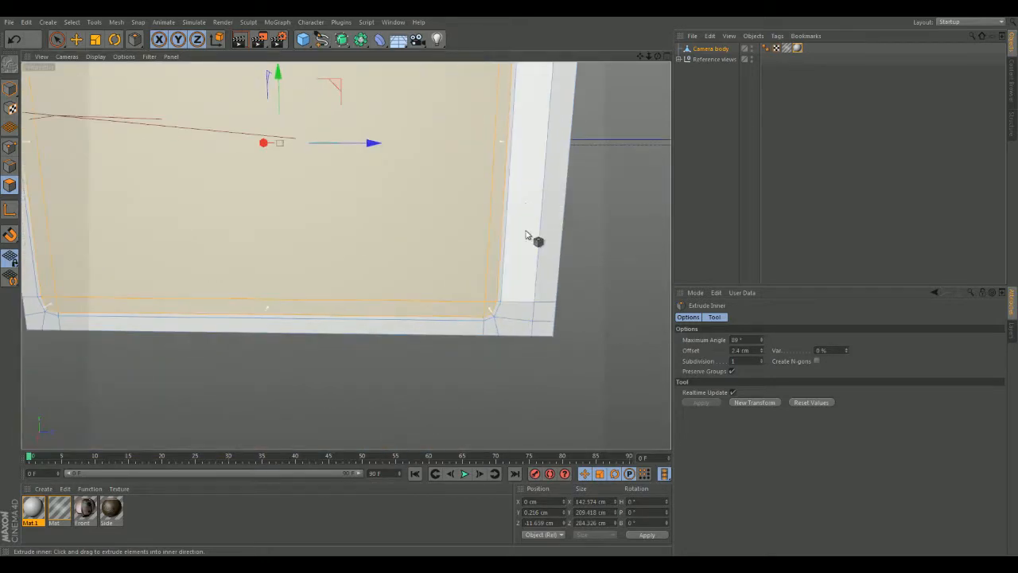
alt+drag(456, 352, 587, 212)
right_click(586, 206)
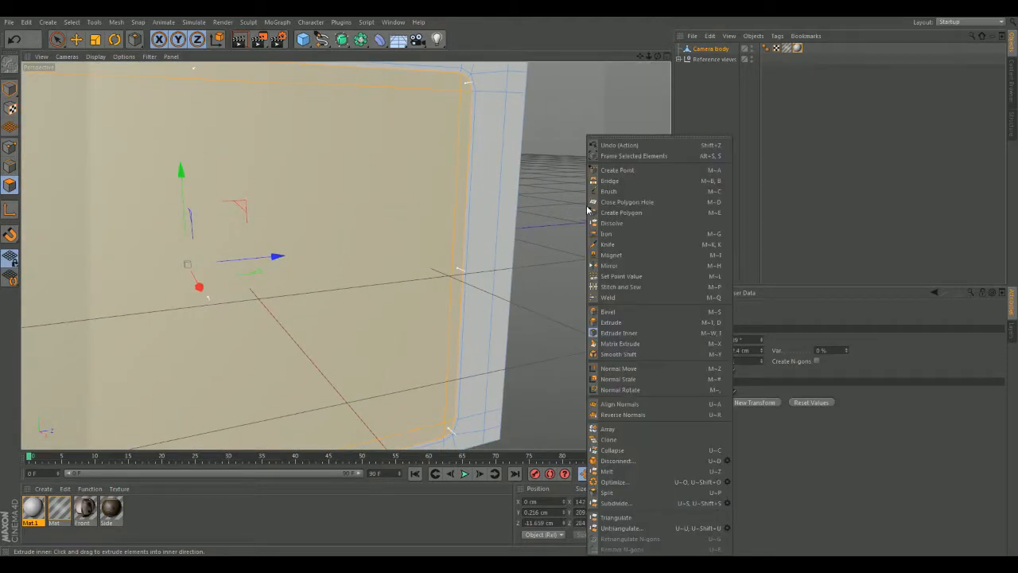
click(637, 322)
alt+drag(546, 265, 522, 249)
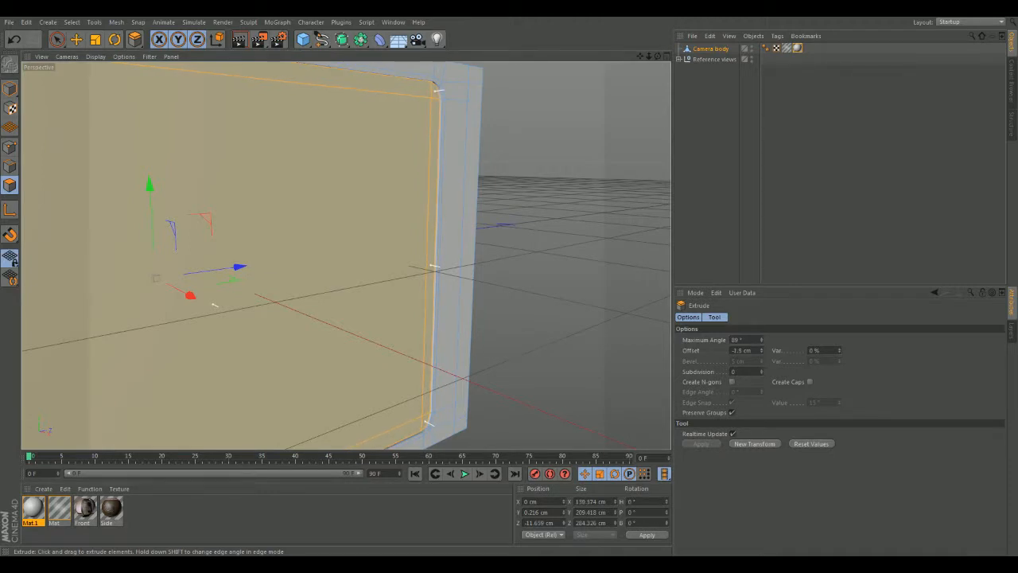
Extrude the recessed side panel polygons much deeper into the Camera body, with an offset of about -24 cm
alt+drag(543, 265, 520, 244)
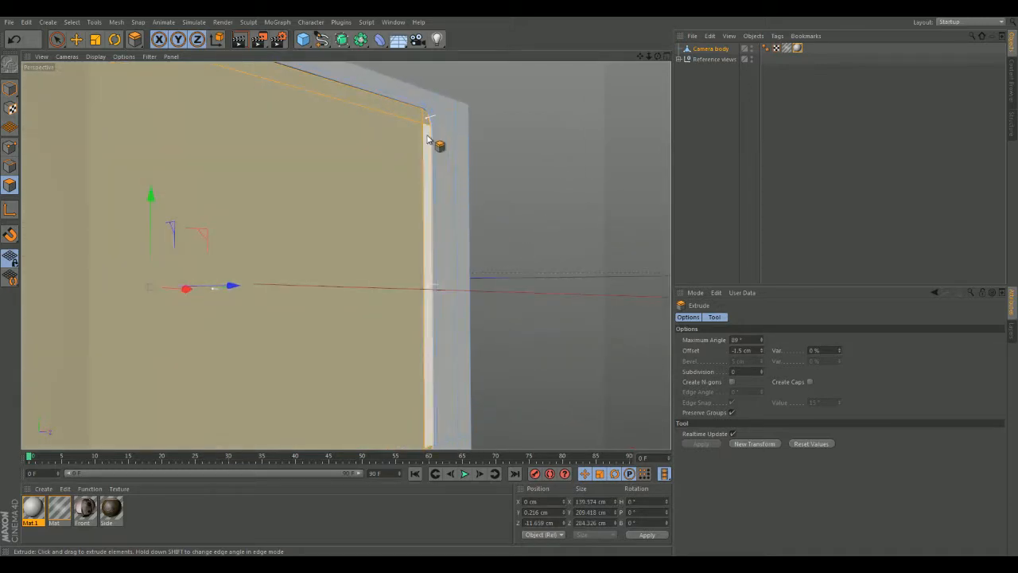
mouse_move(517, 223)
alt+mouse_down()
mouse_move(438, 236)
mouse_move(517, 238)
alt+mouse_up()
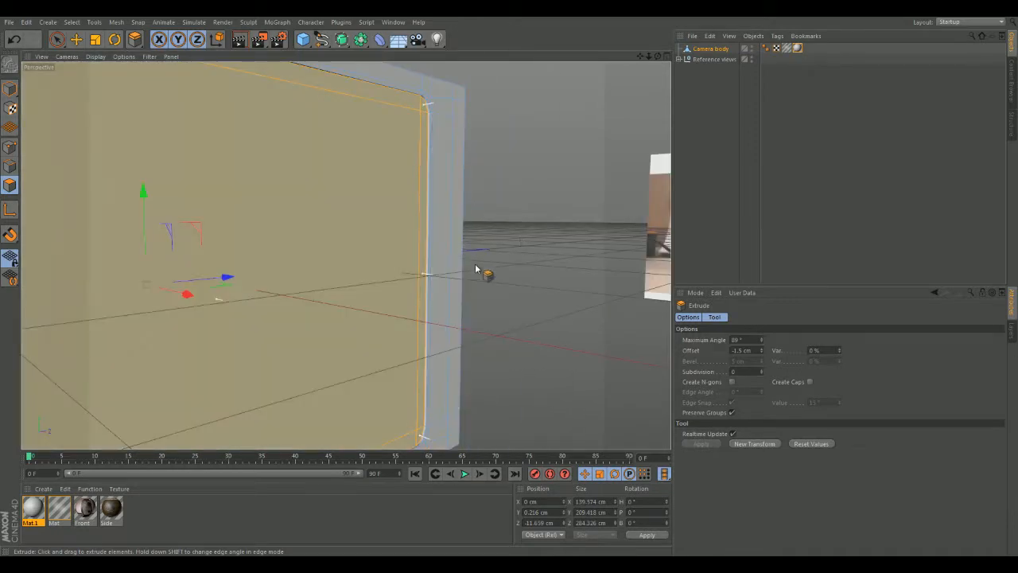
alt+drag(521, 272, 495, 205)
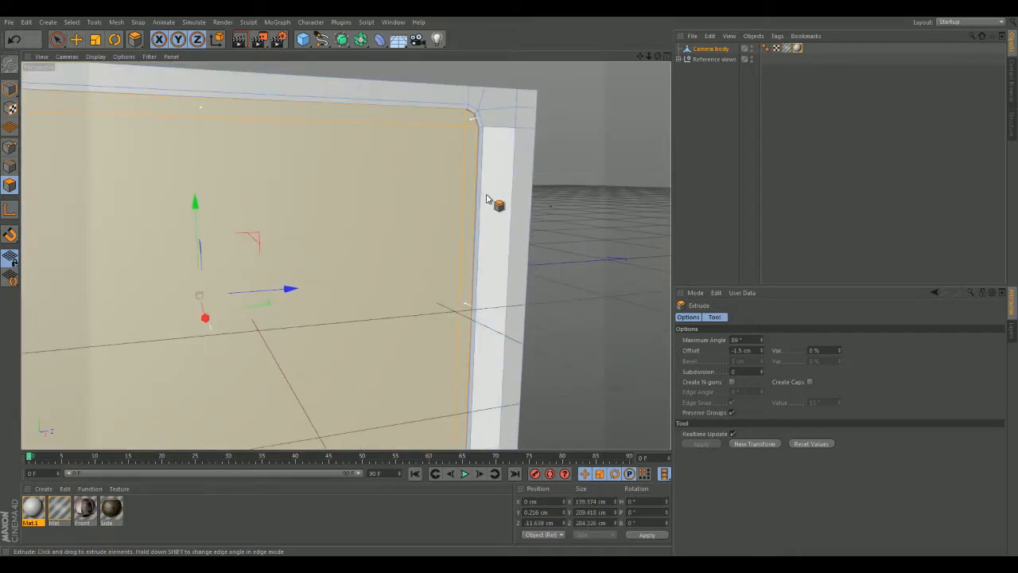
alt+drag(514, 269, 519, 236)
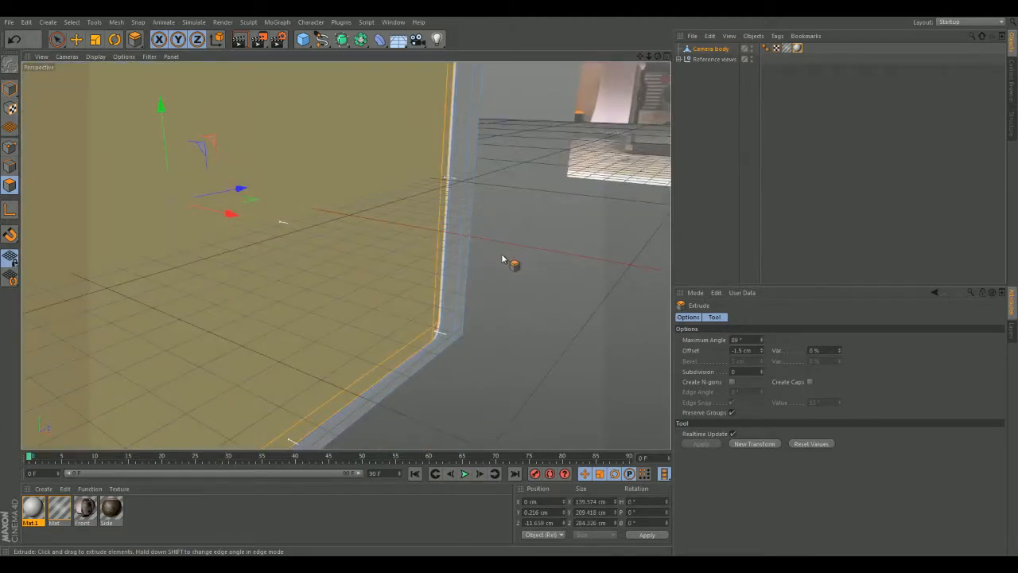
drag(283, 222, 241, 214)
drag(255, 422, 256, 421)
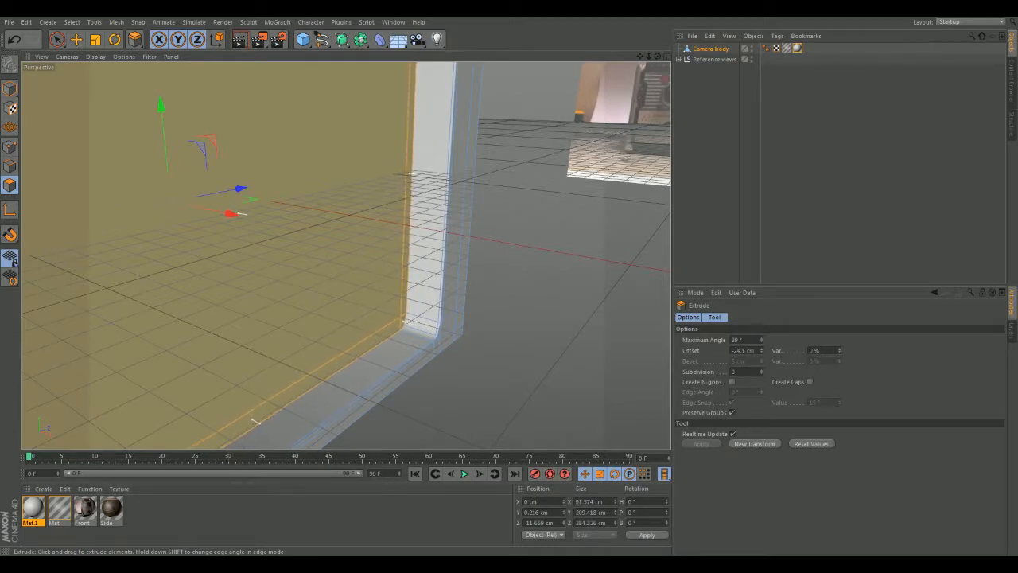
Inset the deeply recessed side panel polygons with Extrude Inner at an offset of 0.9 cm
alt+drag(588, 344, 454, 265)
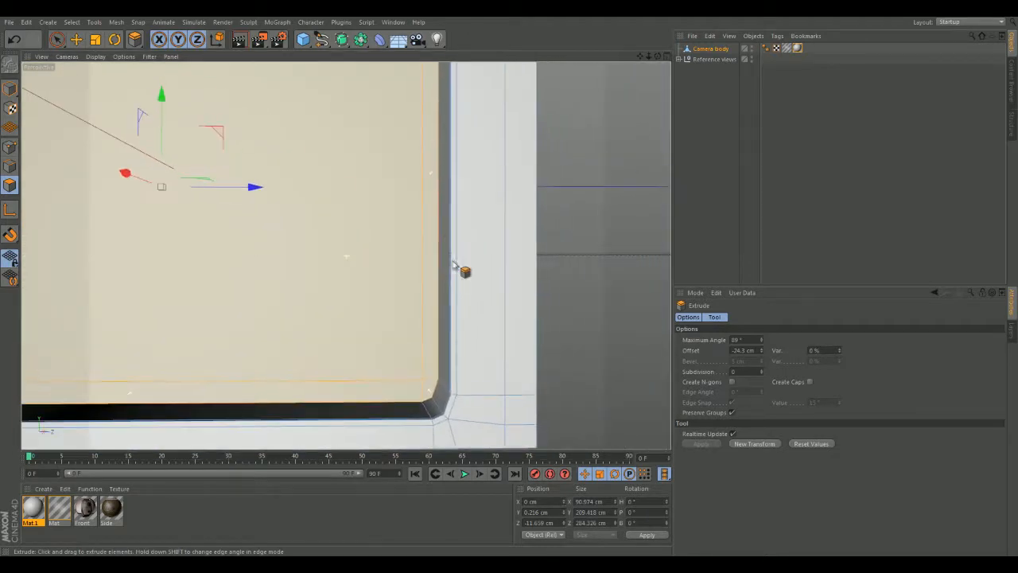
right_click(583, 292)
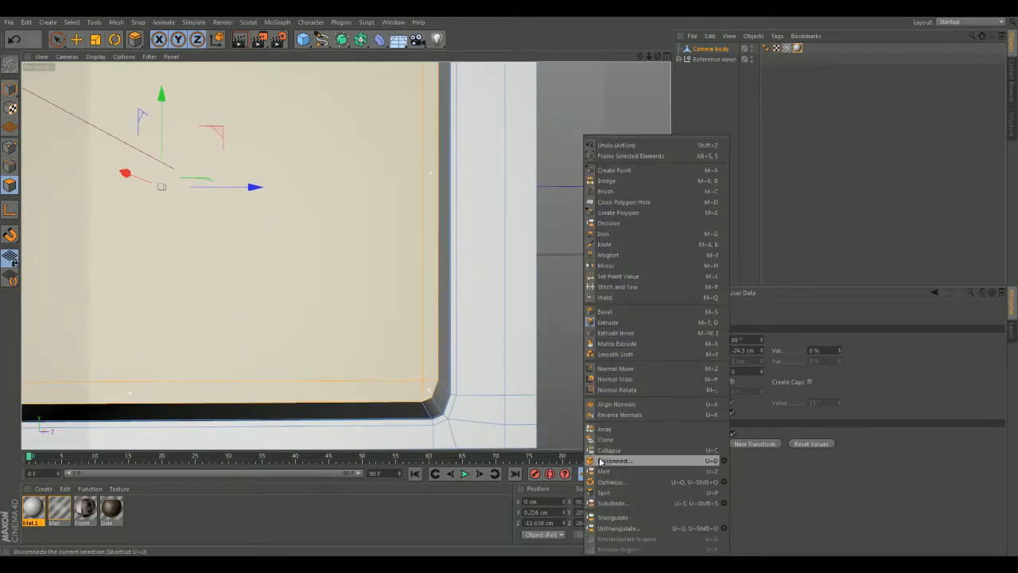
click(617, 332)
mouse_move(569, 270)
mouse_down()
mouse_move(533, 273)
mouse_move(554, 272)
mouse_up()
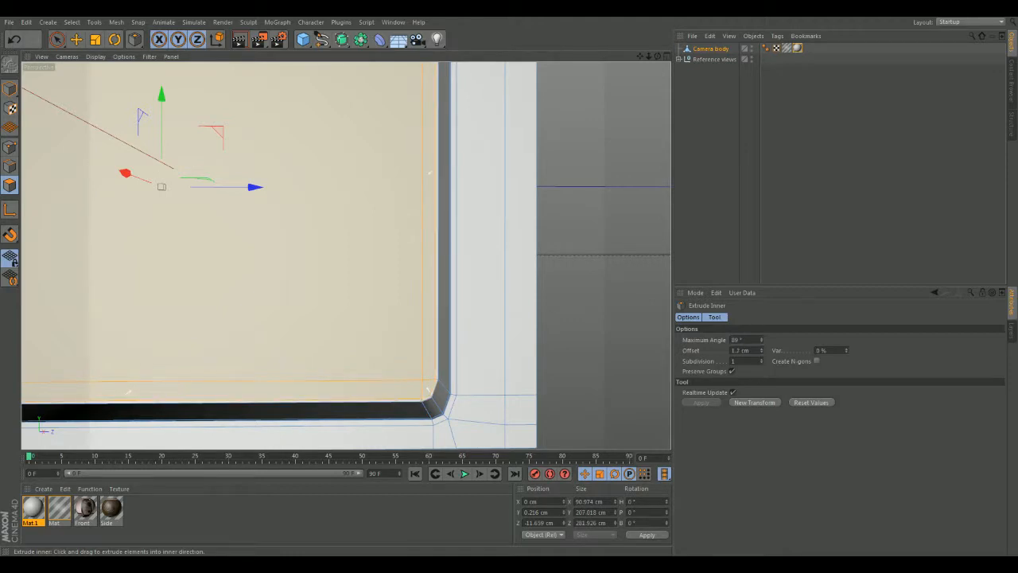
Extrude the inset side panel polygons back outward with an offset of 23.8 cm to leave a narrow groove around them
alt+drag(571, 270, 620, 332)
right_click(573, 283)
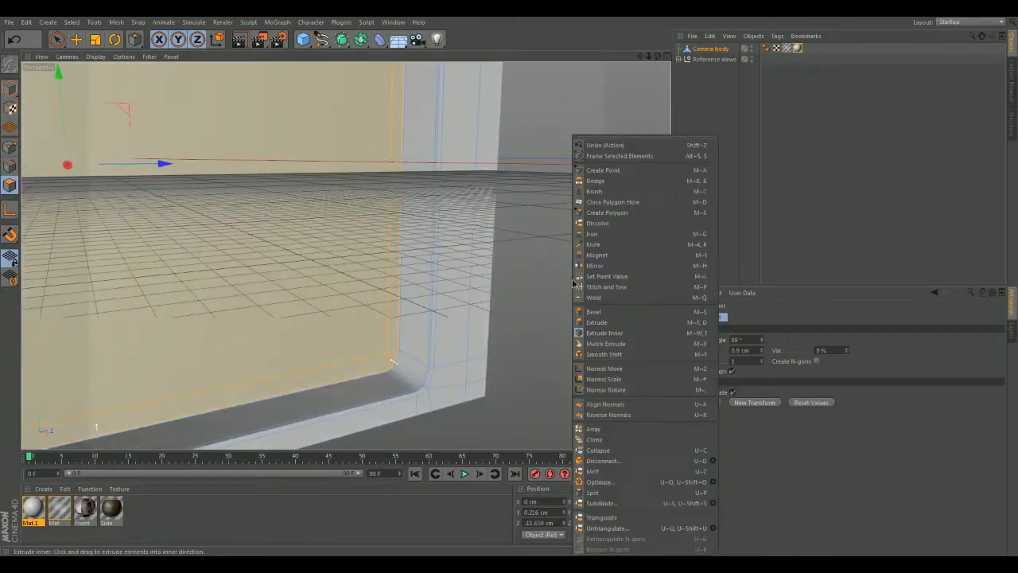
click(610, 321)
alt+drag(557, 337, 578, 331)
drag(115, 126, 181, 118)
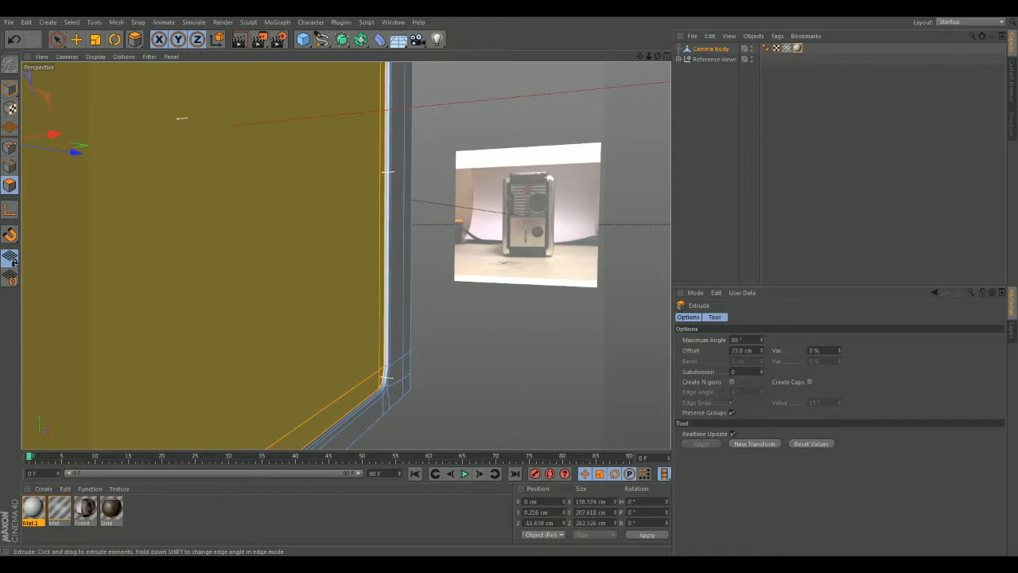
Render the viewport from two angles and examine the groove around the side panel's corner
alt+drag(484, 338, 452, 344)
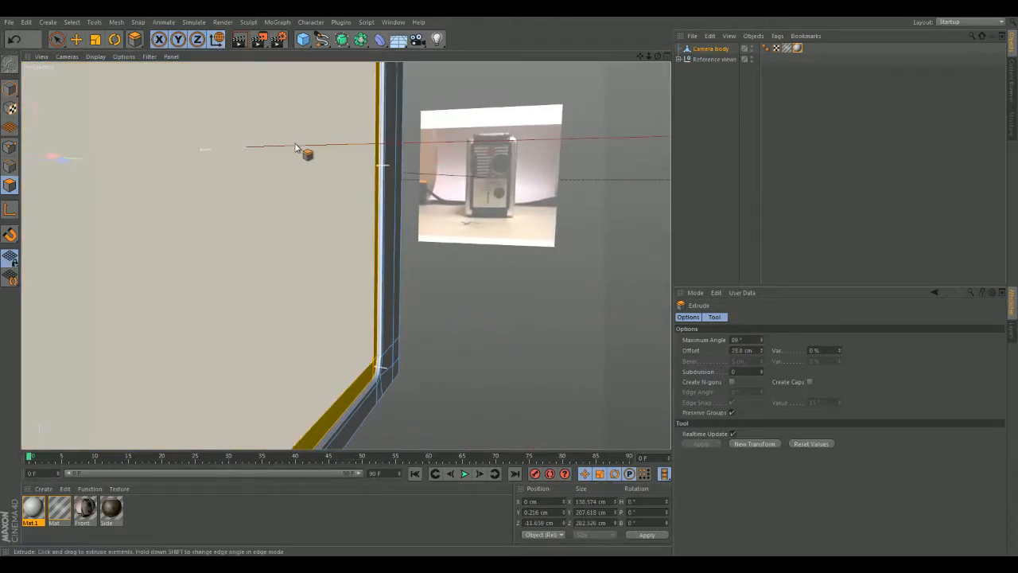
click(239, 39)
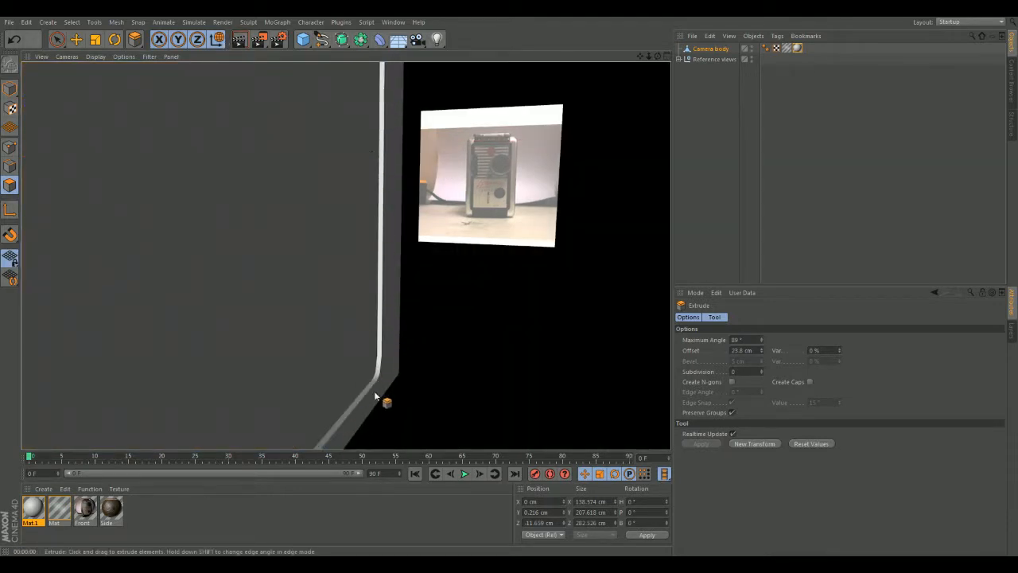
mouse_move(518, 341)
alt+mouse_down()
mouse_move(446, 336)
mouse_move(418, 236)
mouse_move(446, 228)
mouse_move(438, 375)
mouse_move(304, 419)
mouse_move(336, 357)
mouse_move(434, 359)
mouse_move(446, 368)
mouse_move(355, 318)
mouse_move(501, 334)
alt+mouse_up()
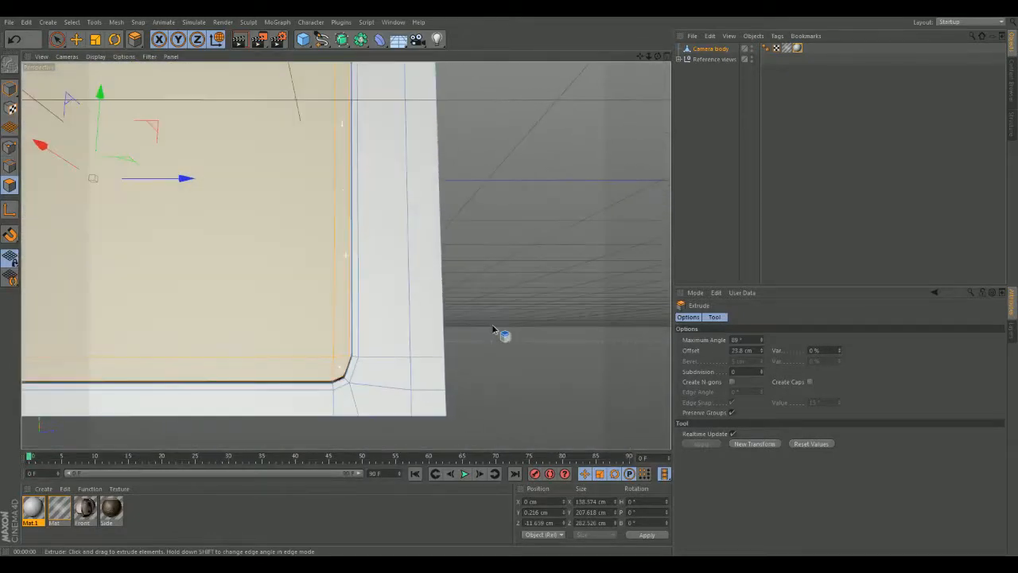
click(239, 40)
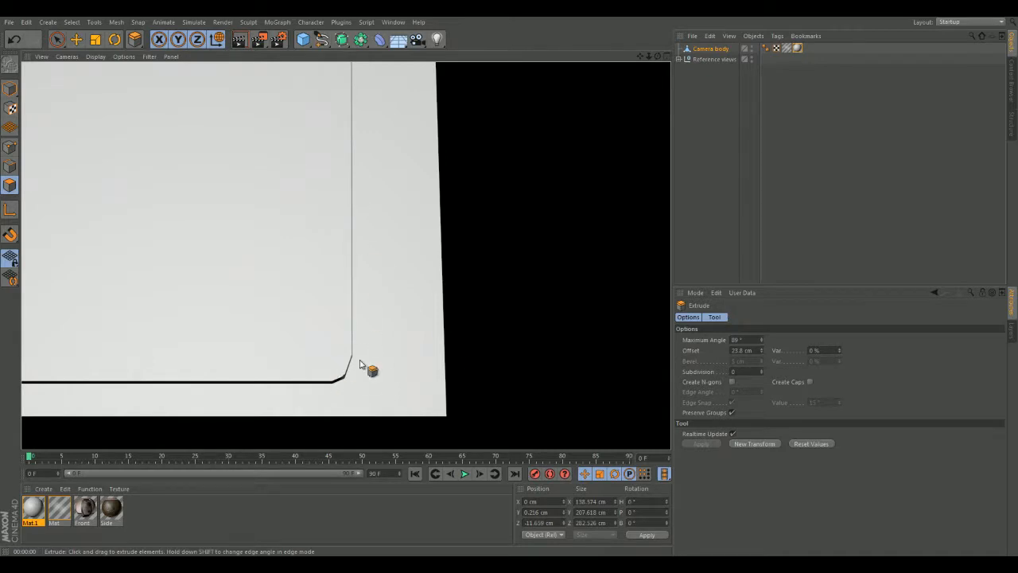
alt+drag(475, 311, 531, 304)
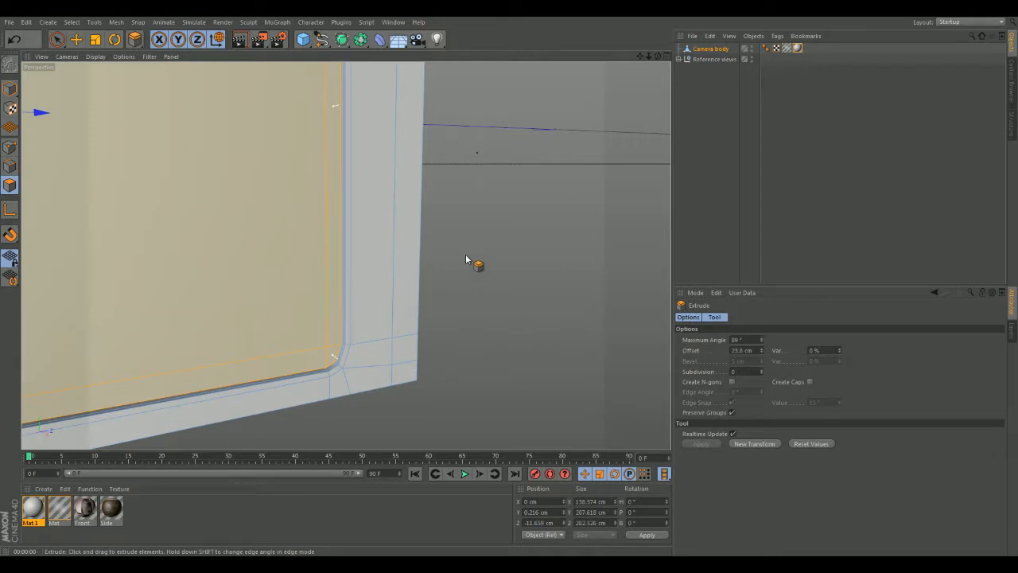
scroll(466, 259, down, 3)
alt+drag(479, 221, 565, 321)
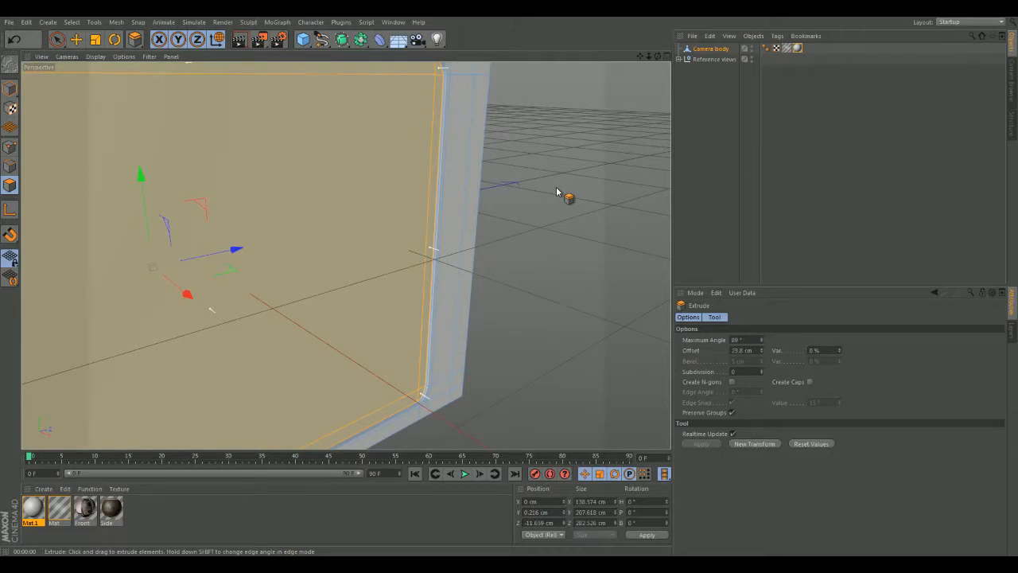
Inset the raised side panel polygons with Extrude Inner at an offset of 1.4 cm
alt+drag(535, 236, 602, 234)
right_click(602, 234)
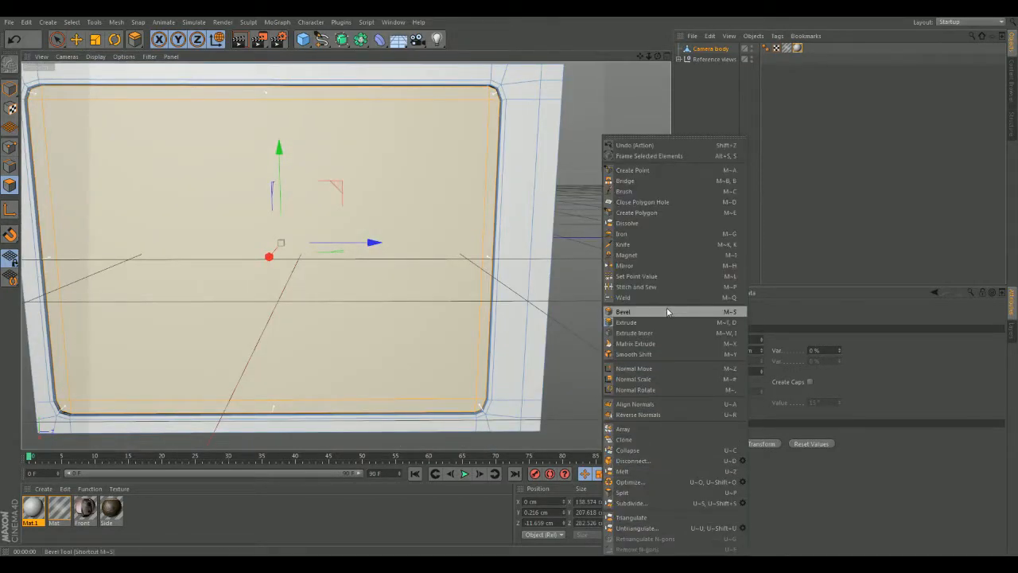
click(635, 332)
drag(611, 307, 619, 307)
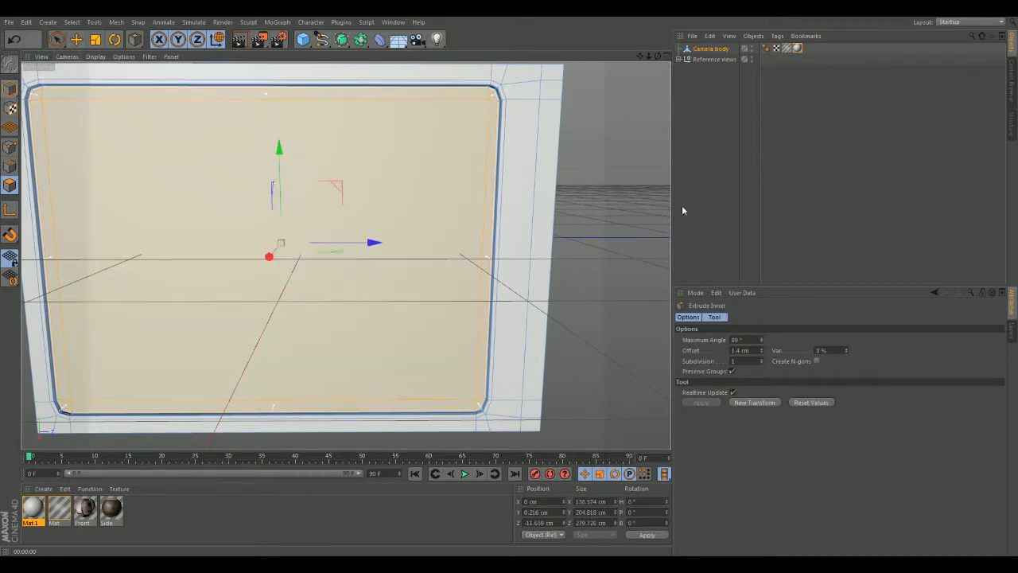
Inspect the whole Camera body in model mode and remove its Mat.1 texture tag
click(10, 89)
mouse_move(631, 243)
alt+mouse_down()
mouse_move(504, 202)
mouse_move(598, 241)
mouse_move(185, 213)
mouse_move(182, 188)
mouse_move(189, 220)
mouse_move(541, 249)
mouse_move(659, 233)
mouse_move(669, 246)
alt+mouse_up()
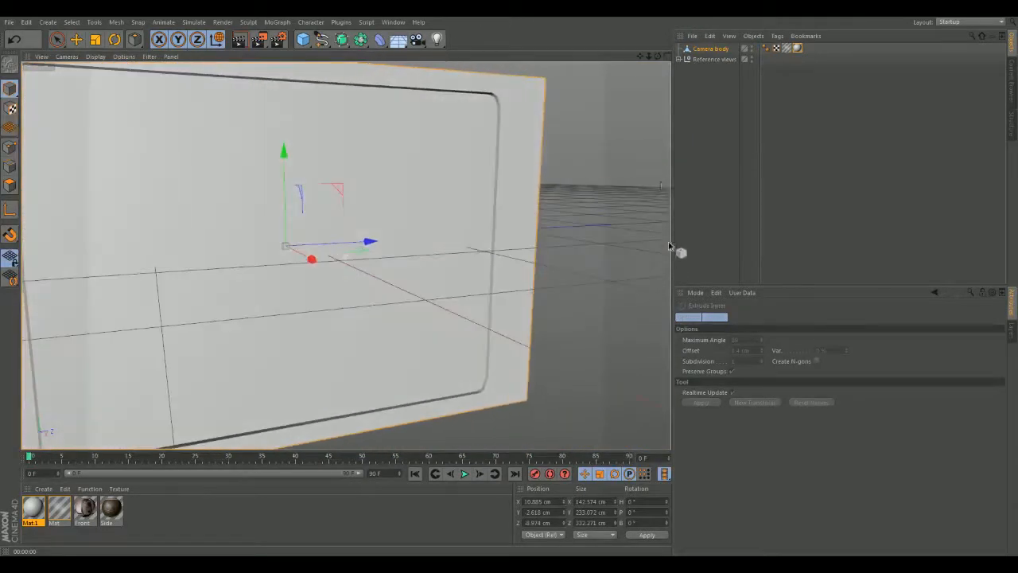
mouse_move(575, 159)
alt+mouse_down()
mouse_move(659, 199)
mouse_move(582, 206)
mouse_move(611, 218)
mouse_move(521, 129)
mouse_move(550, 175)
mouse_move(588, 143)
mouse_move(581, 209)
mouse_move(651, 125)
alt+mouse_up()
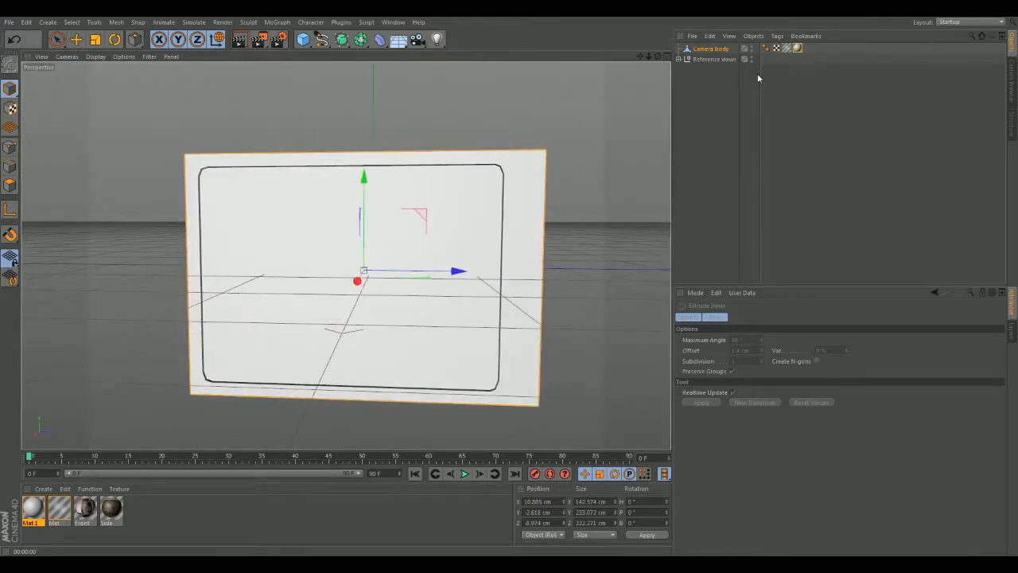
click(798, 48)
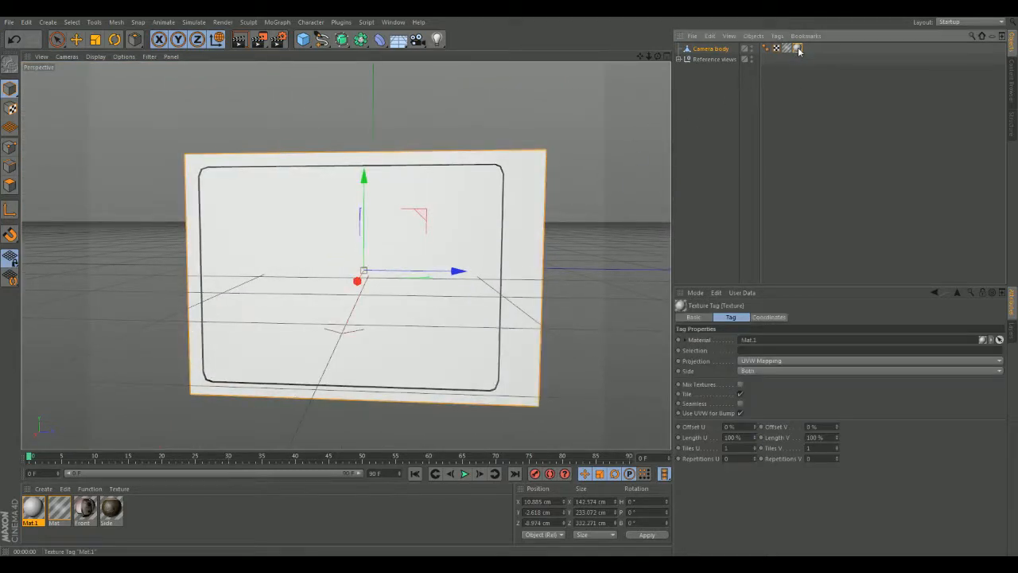
key(Delete)
Compare the see-through Camera body with the side reference photo in the Right view and switch to edge mode
middle_click(590, 257)
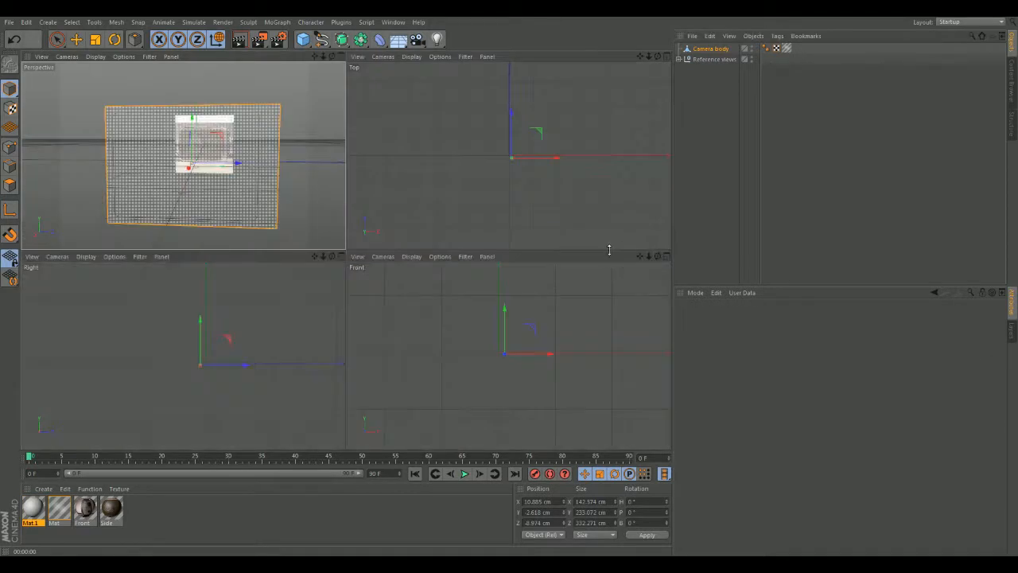
middle_click(250, 356)
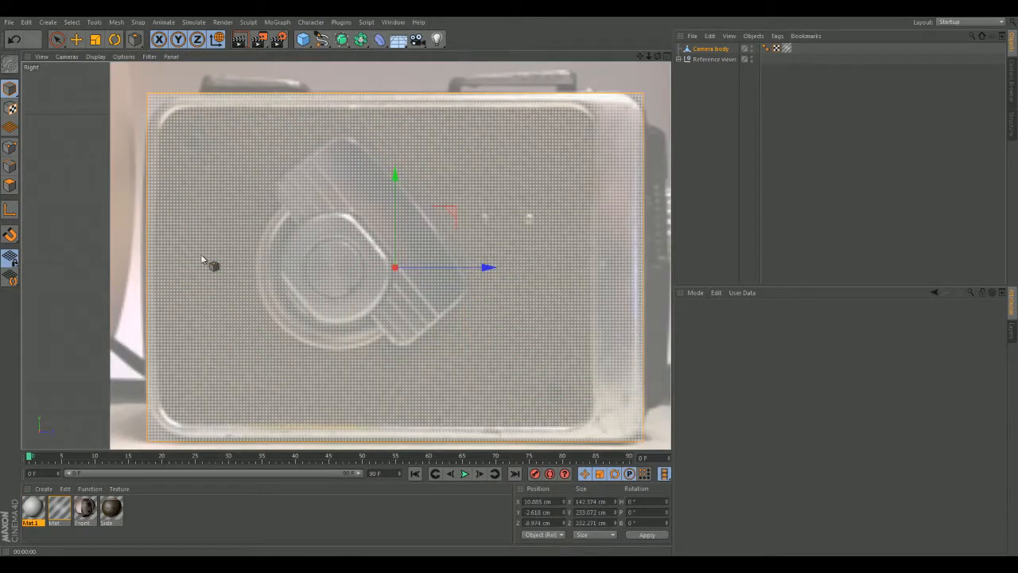
middle_click(173, 233)
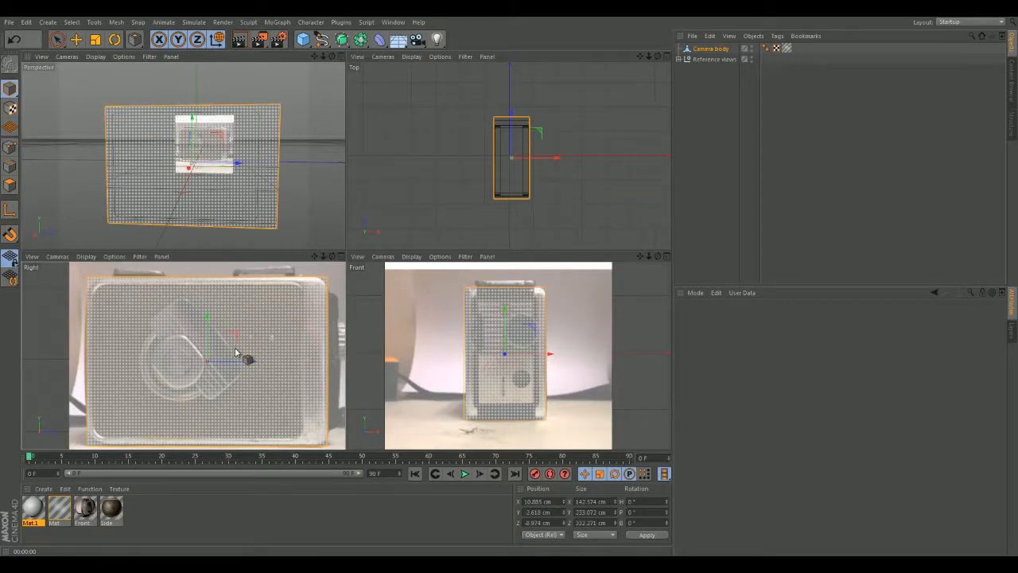
middle_click(315, 287)
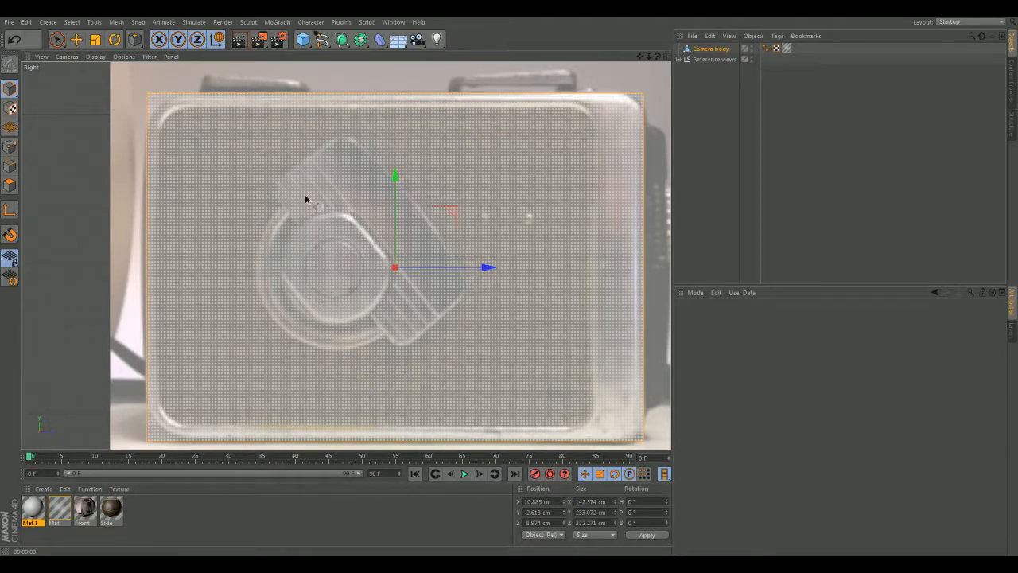
click(13, 184)
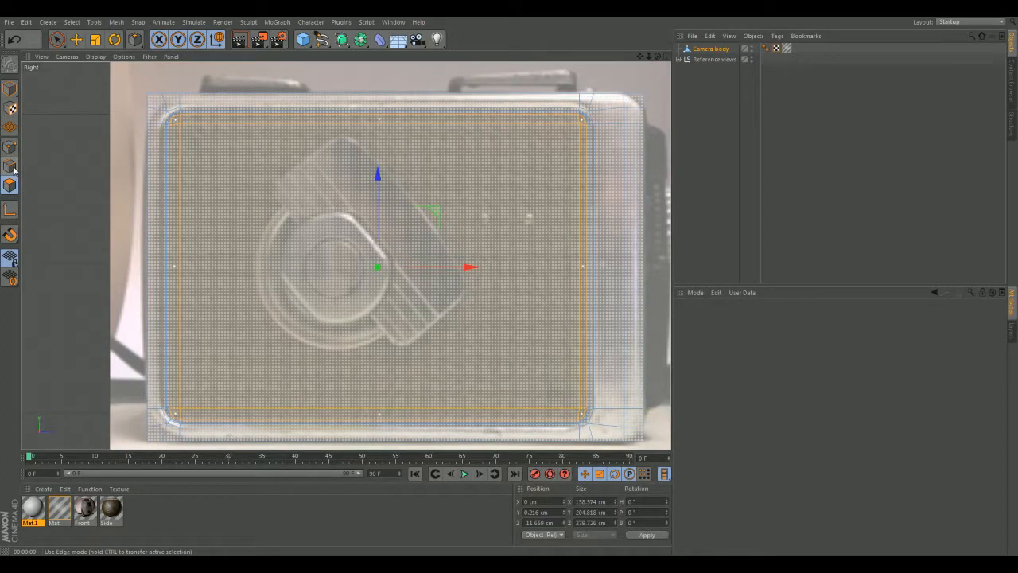
click(13, 169)
Select the upper and lower outer edges of the Camera body's end face nearest the side panels with the Move tool
middle_click(393, 263)
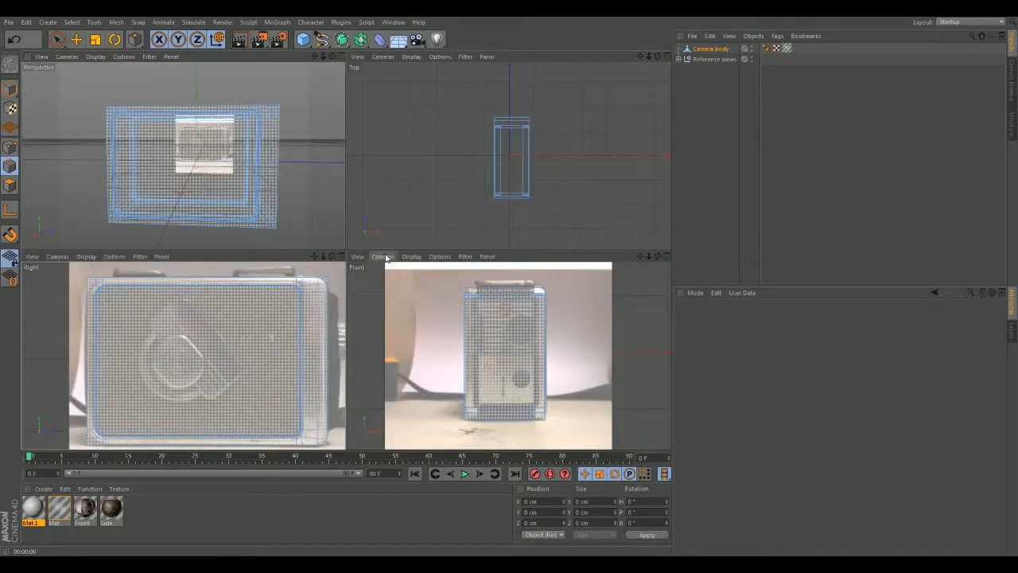
middle_click(306, 222)
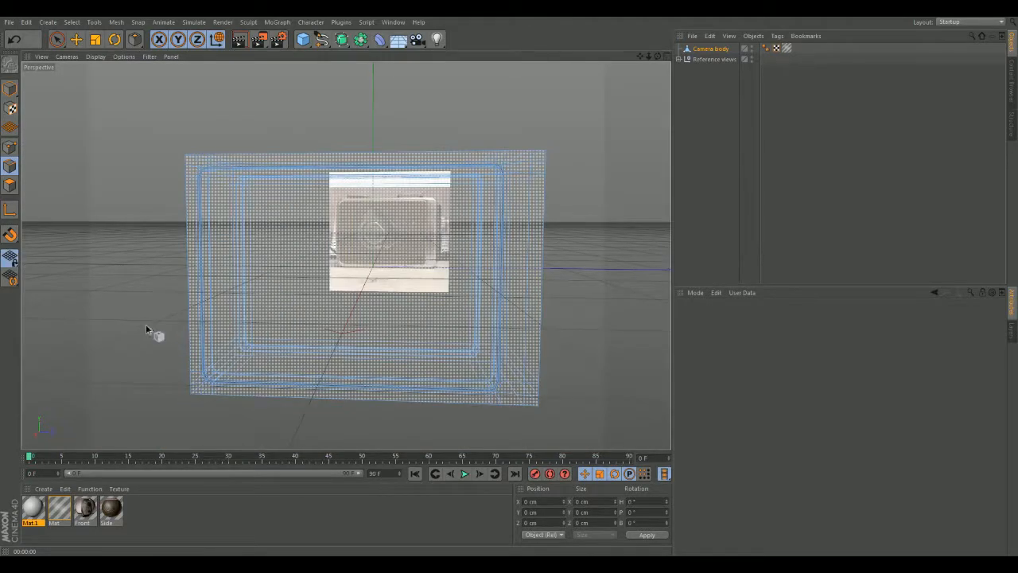
alt+drag(147, 326, 154, 316)
alt+middle_drag(343, 301, 322, 271)
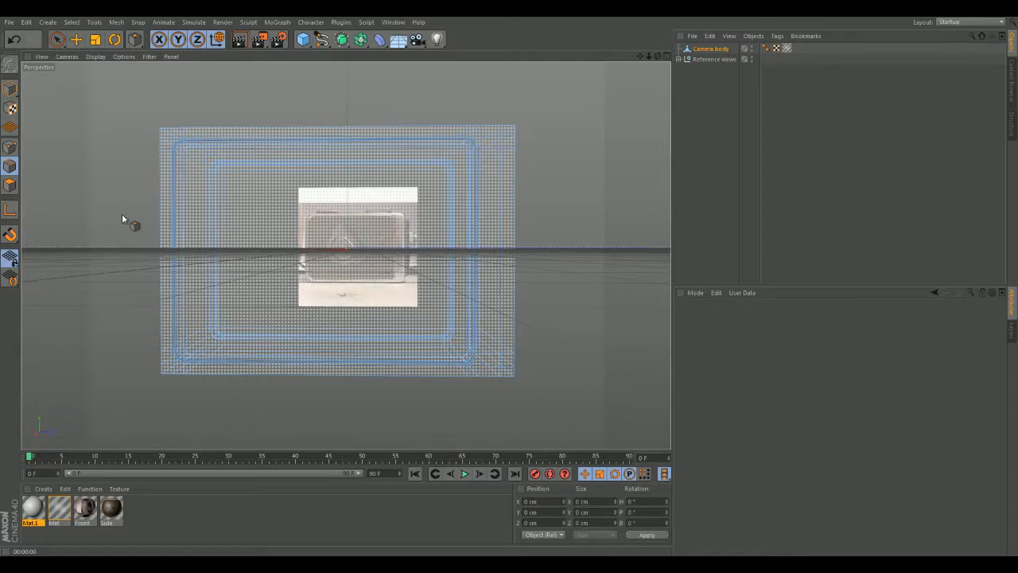
alt+drag(109, 200, 250, 215)
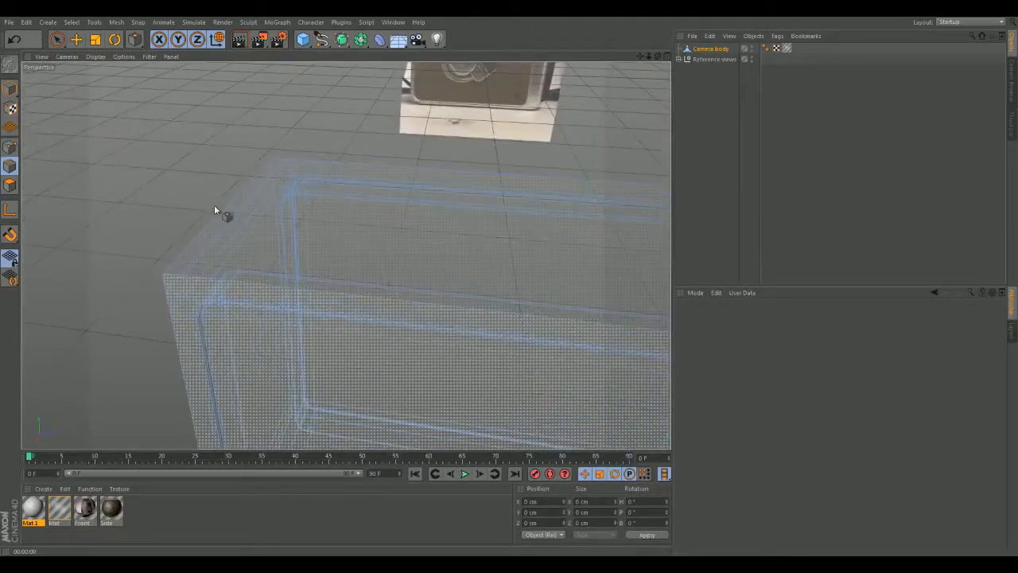
click(75, 41)
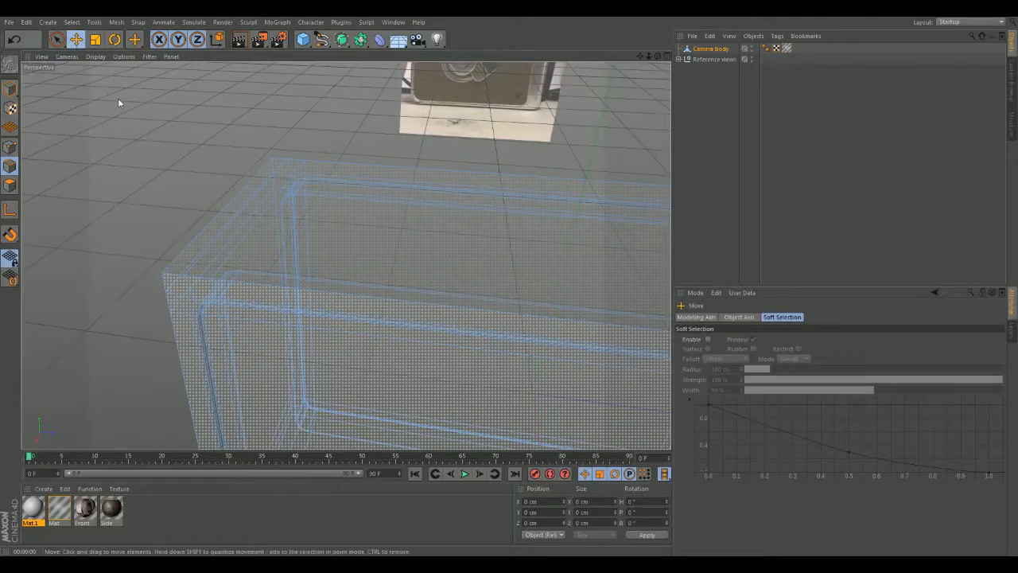
click(224, 210)
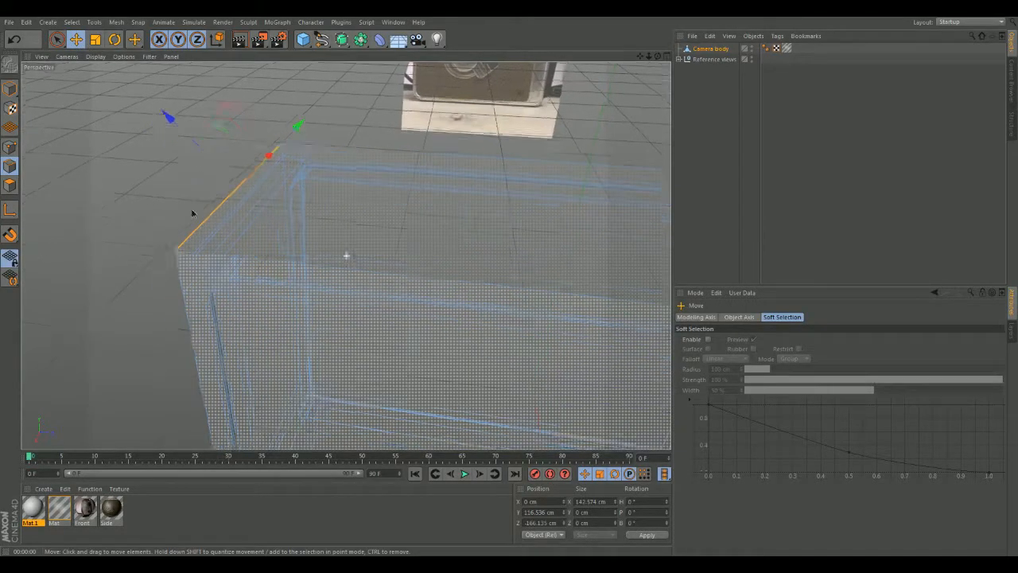
alt+drag(193, 213, 142, 417)
alt+drag(187, 323, 501, 159)
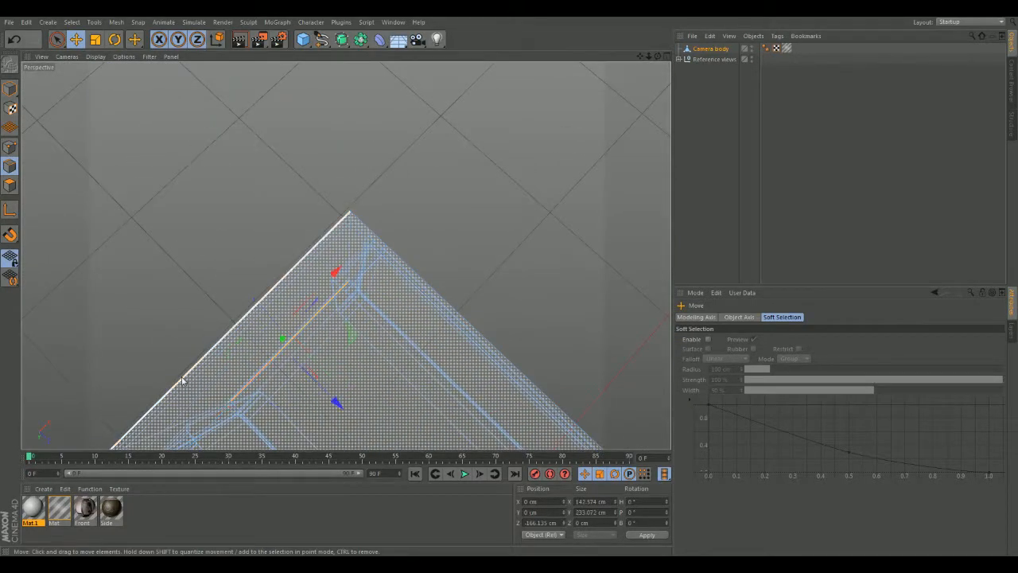
alt+drag(456, 192, 411, 353)
alt+drag(245, 214, 453, 323)
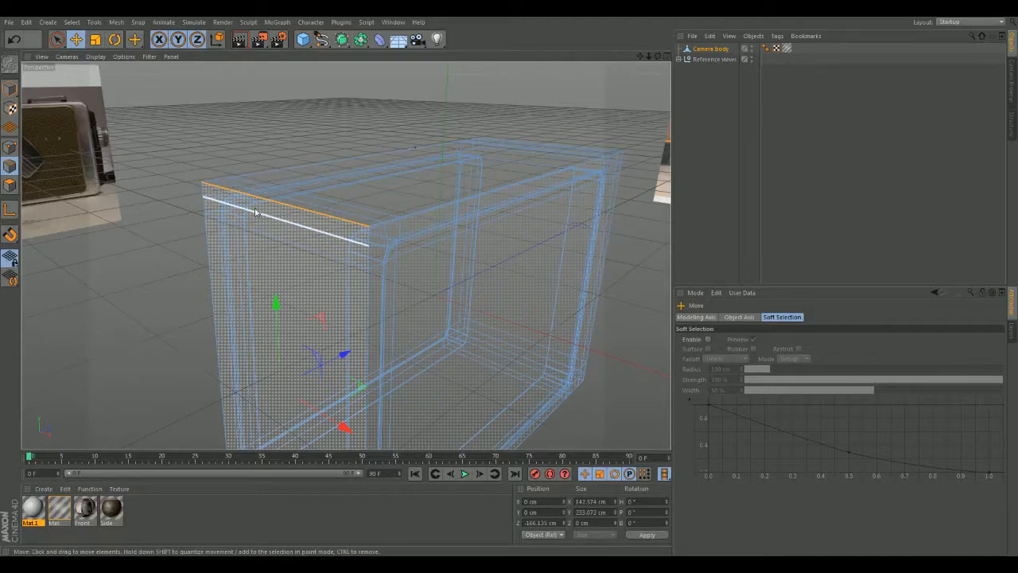
alt+drag(520, 315, 350, 310)
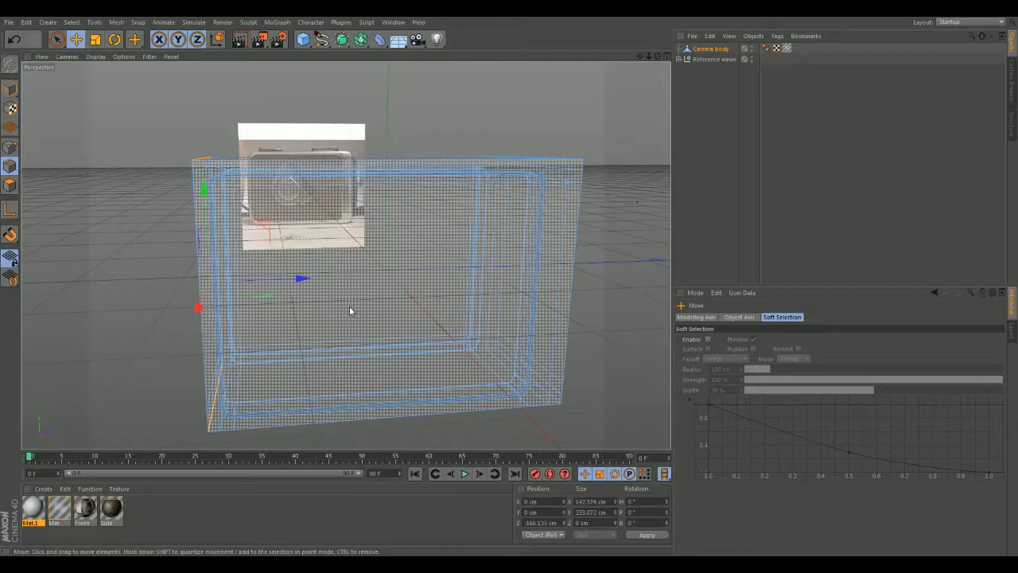
alt+drag(134, 299, 270, 288)
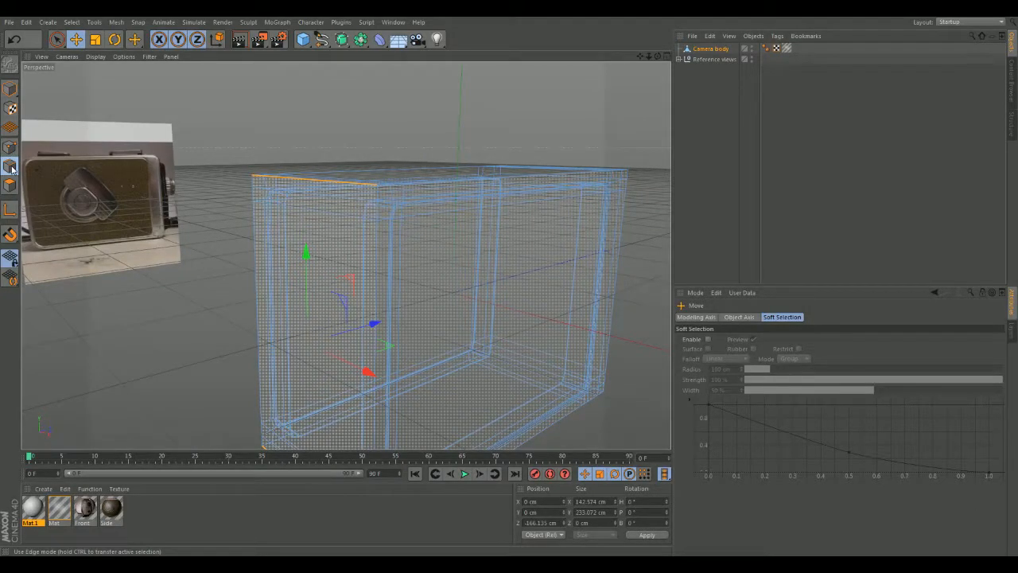
Scale the two selected end edges vertically toward each other in the Right view to a Y size of about 214 cm
alt+middle_drag(232, 366, 237, 236)
alt+drag(120, 231, 522, 216)
key(F5)
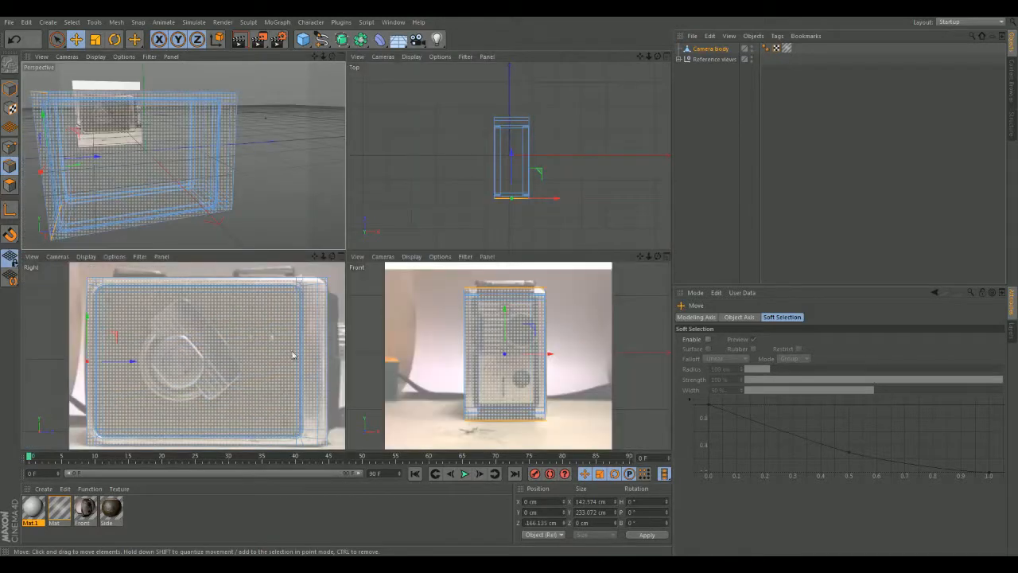
key(F3)
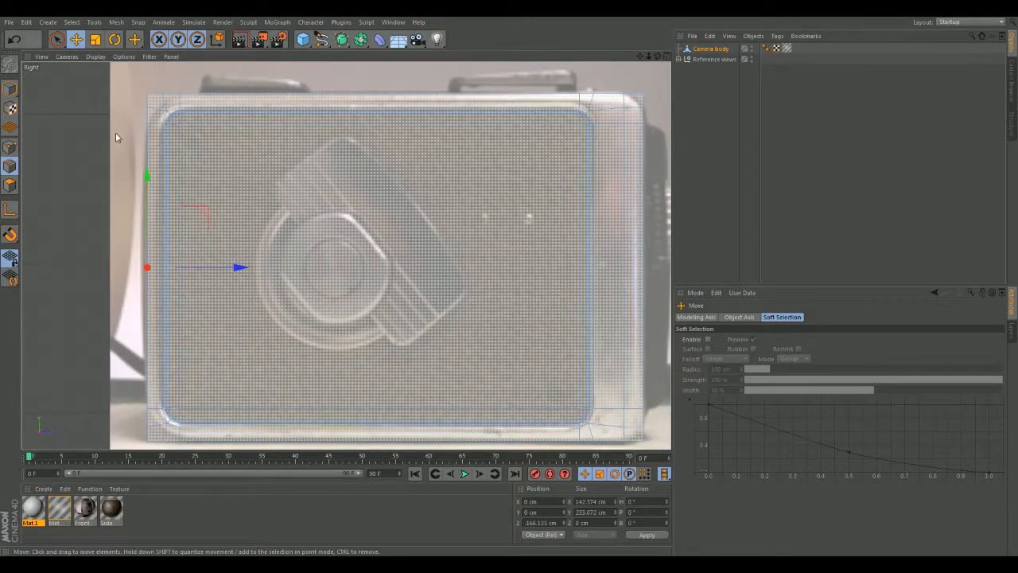
click(95, 39)
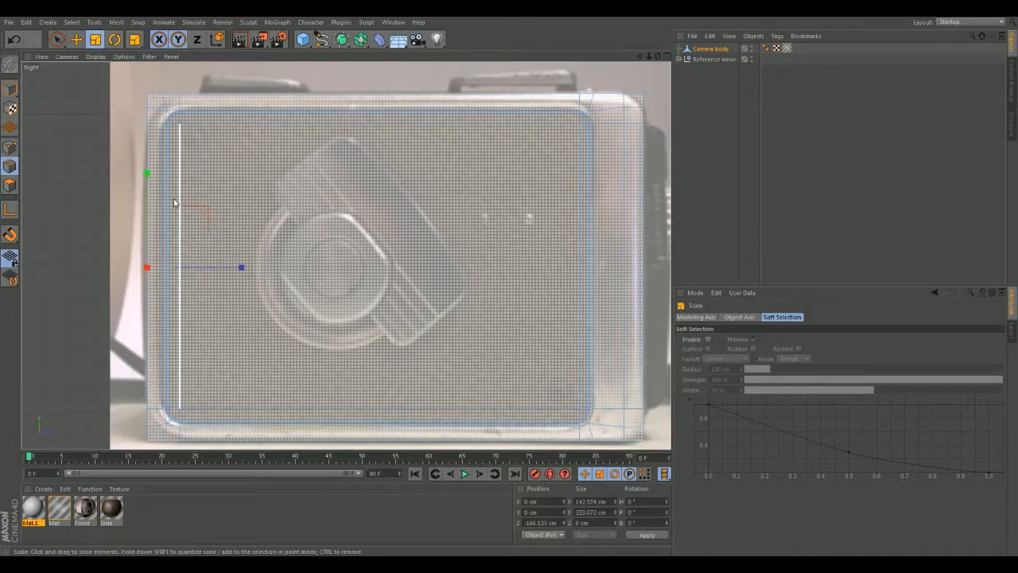
drag(149, 173, 149, 182)
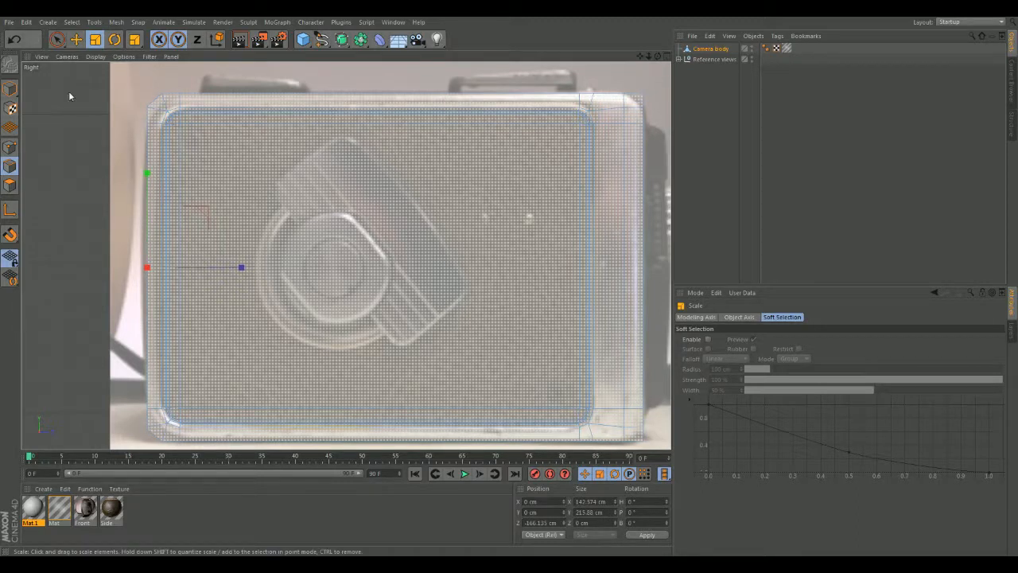
Try to move the two selected end-face edges inward along Z to about -157 cm in the Right view
click(76, 39)
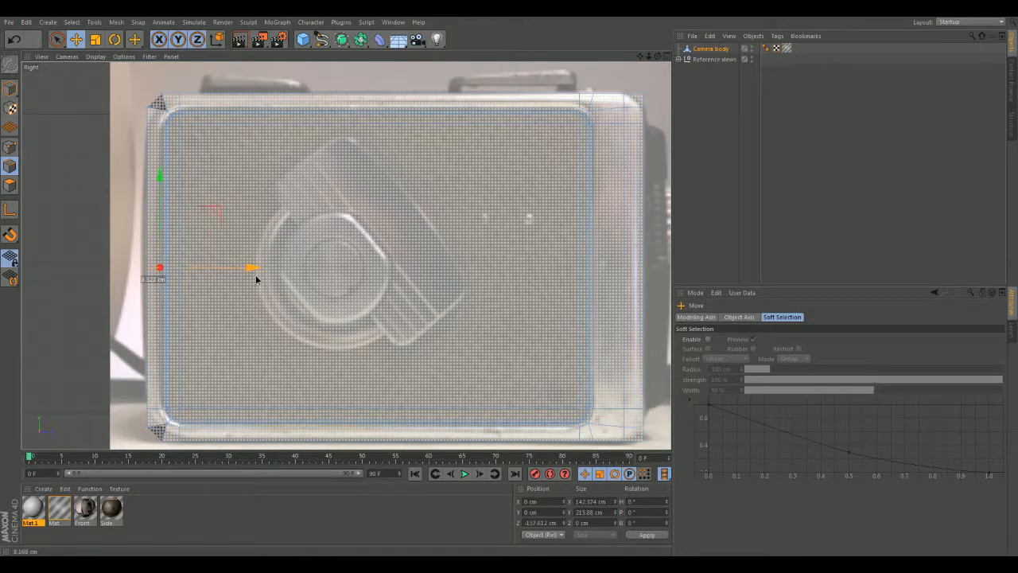
drag(257, 278, 256, 279)
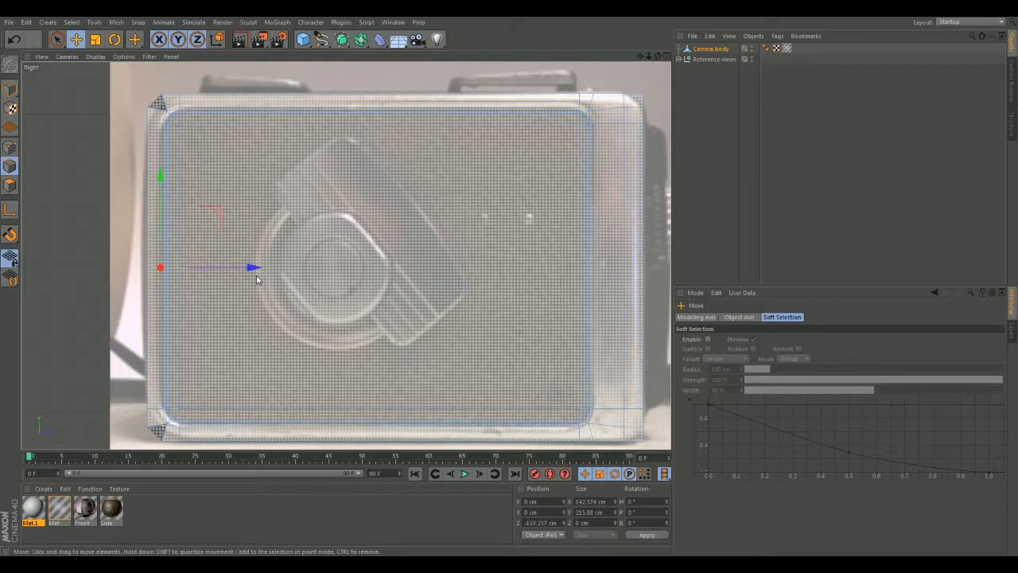
middle_click(271, 252)
alt+drag(177, 241, 297, 249)
middle_click(285, 214)
alt+drag(285, 214, 603, 255)
Undo the inward move of the end-face edges, stepping back and forward through their vertical scaling to compare the chamfer
key(ctrl+z)
key(ctrl+z)
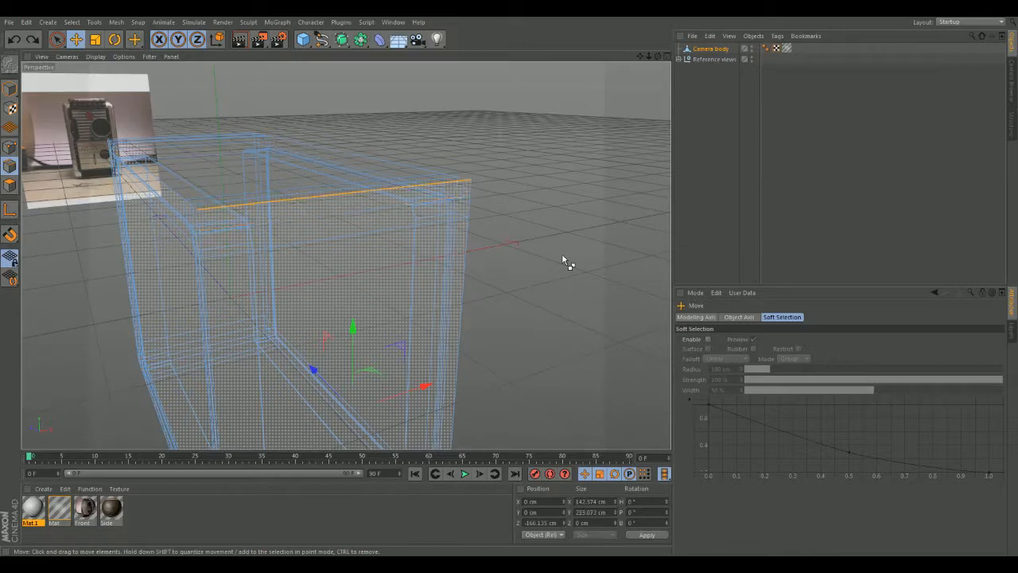
alt+drag(534, 259, 300, 255)
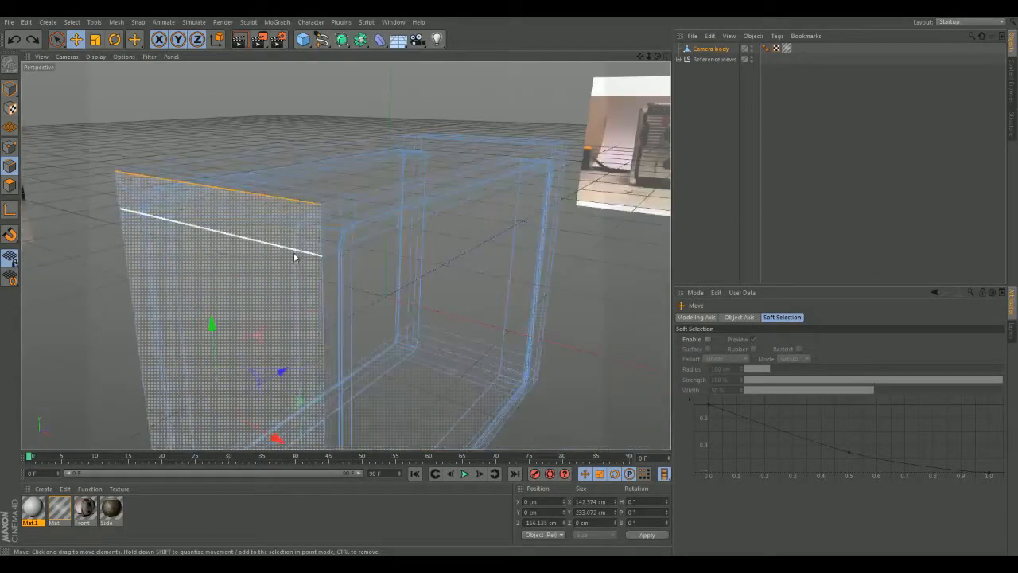
key(ctrl+y)
key(ctrl+y)
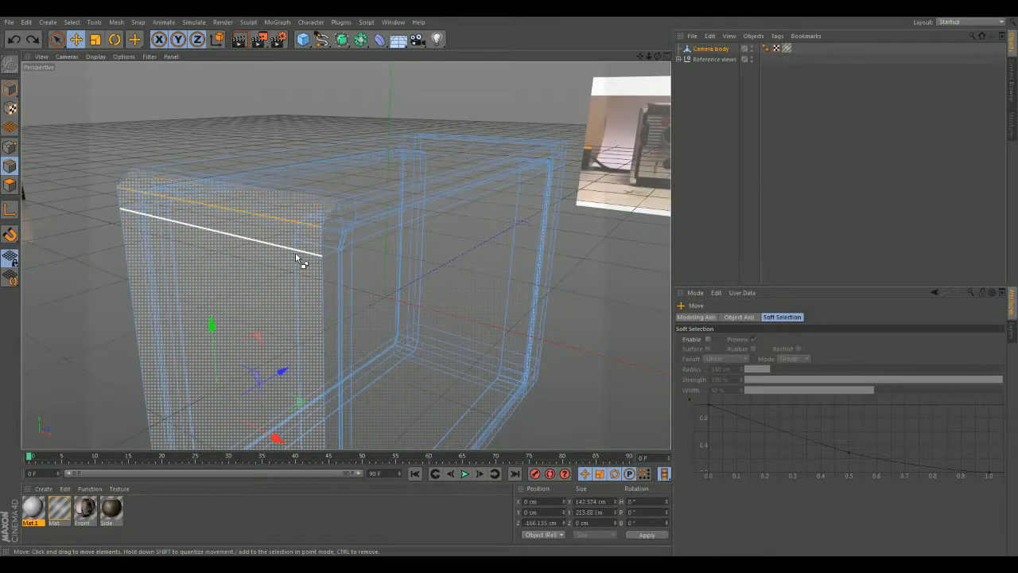
Select the small triangular polygon at the end face's upper corner and compare it with the side reference in the Right view
alt+drag(553, 224, 491, 233)
click(10, 186)
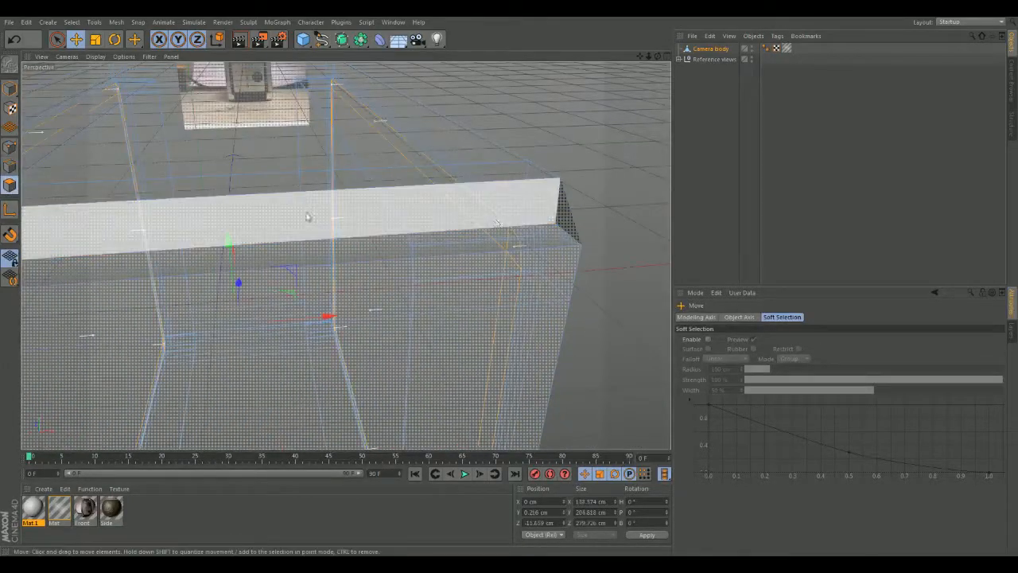
alt+drag(584, 223, 220, 163)
click(167, 289)
middle_click(502, 142)
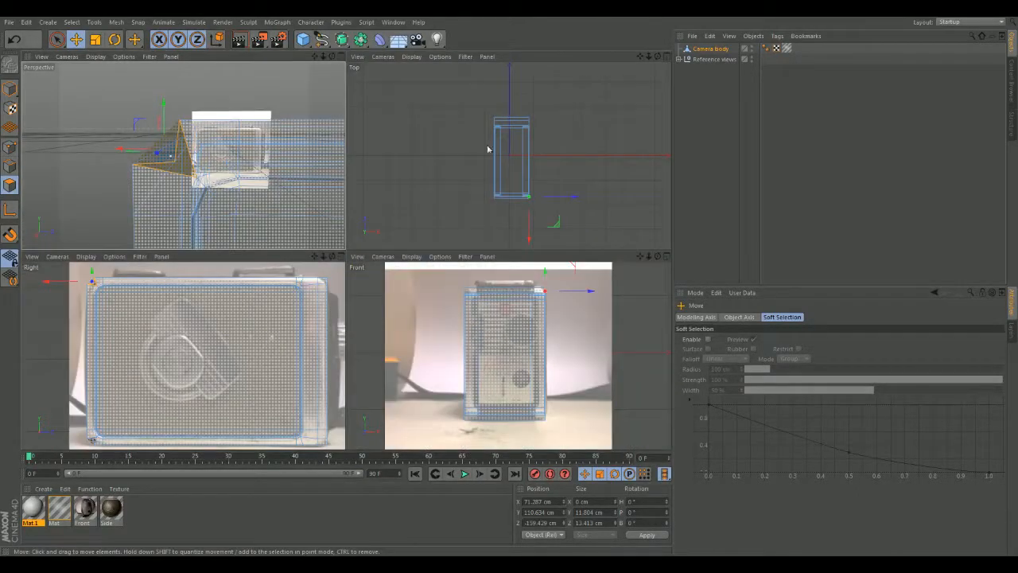
middle_click(63, 318)
scroll(130, 289, up, 3)
alt+middle_drag(152, 191, 152, 442)
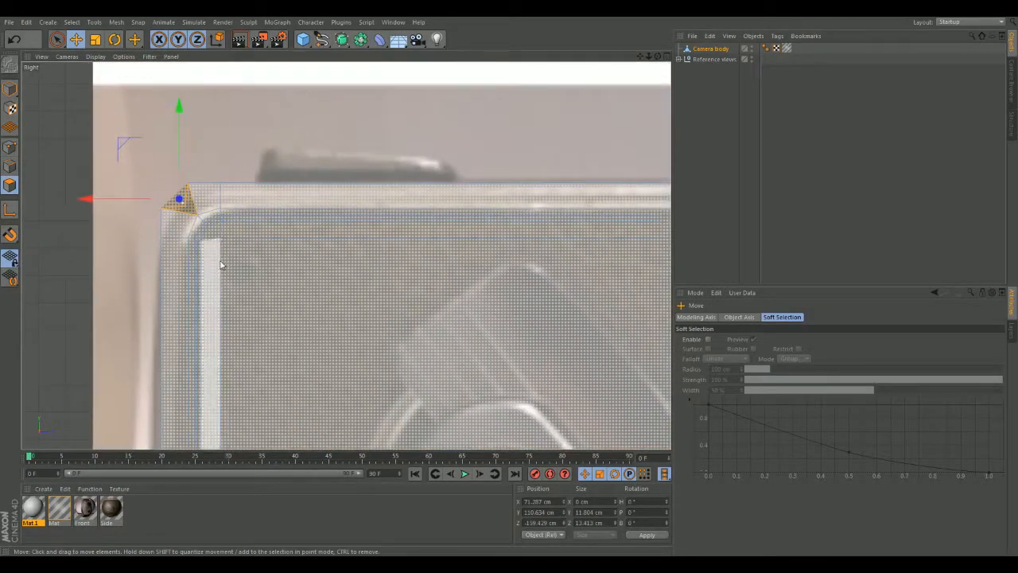
click(185, 194)
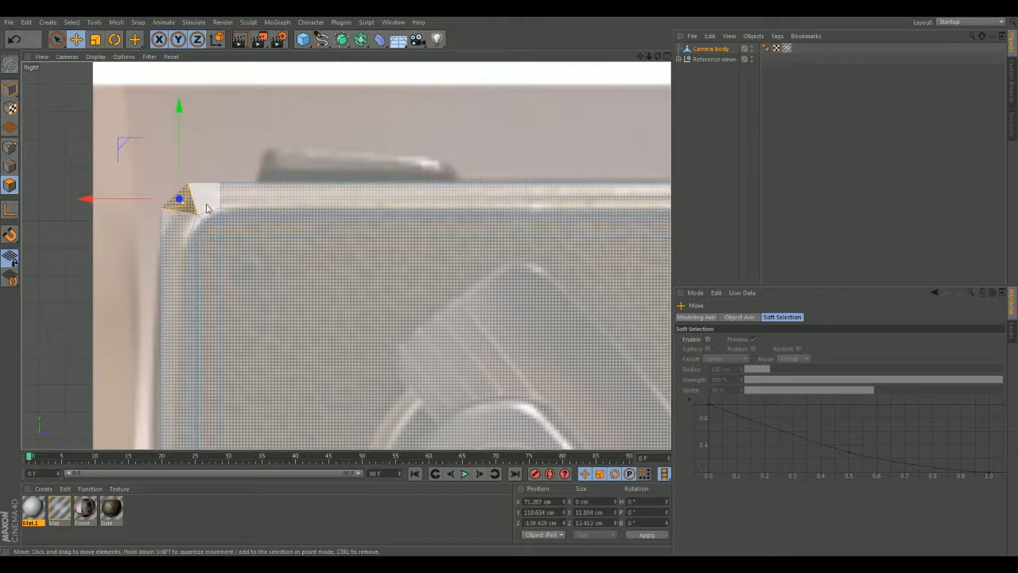
Return to edge mode and select the upper chamfer edge where it meets the Camera body's top face
middle_click(151, 235)
middle_click(172, 205)
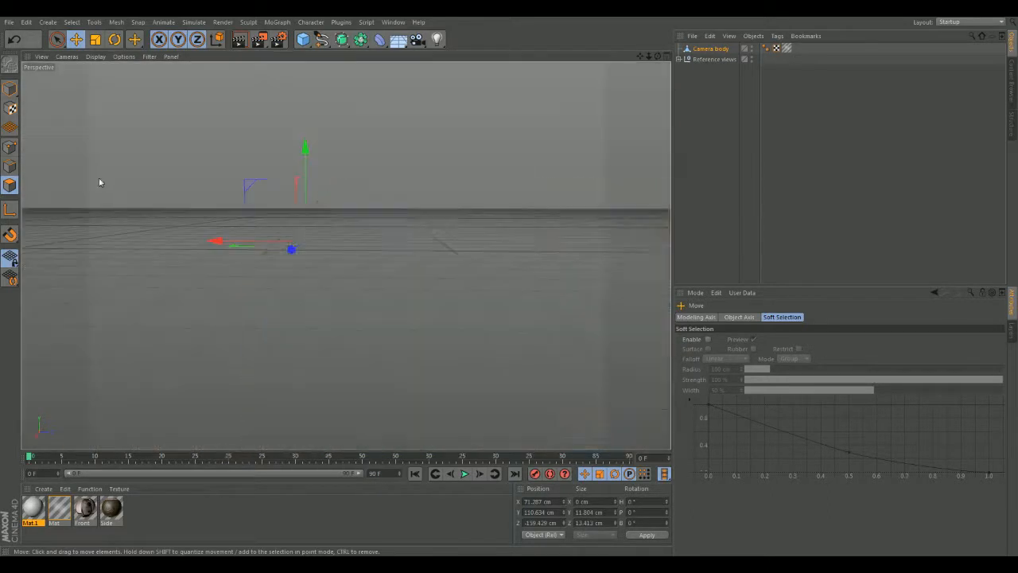
alt+drag(184, 216, 596, 248)
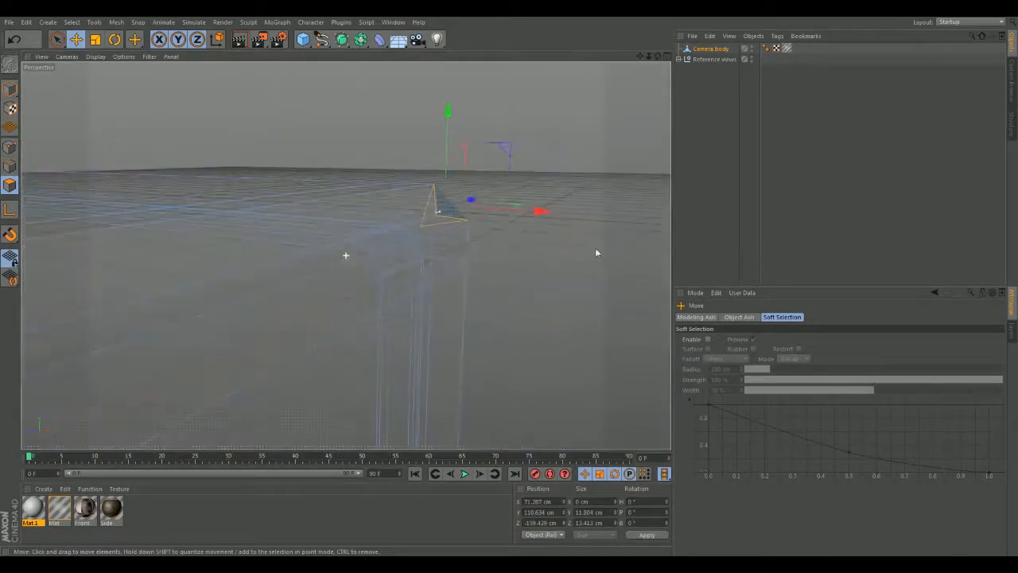
click(9, 166)
click(336, 199)
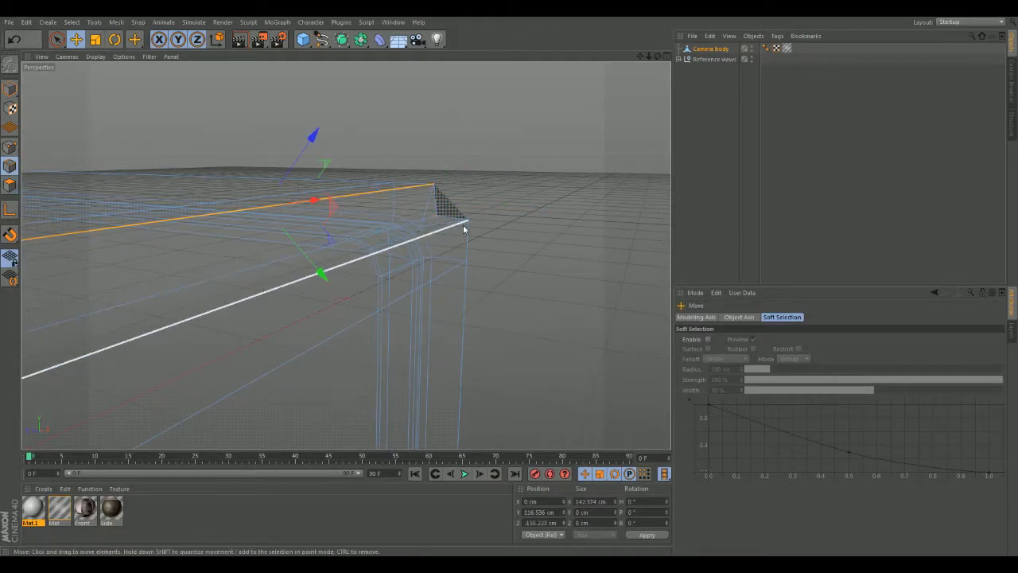
Add the matching chamfer edge on the Camera body's underside to the selection
alt+drag(574, 239, 154, 259)
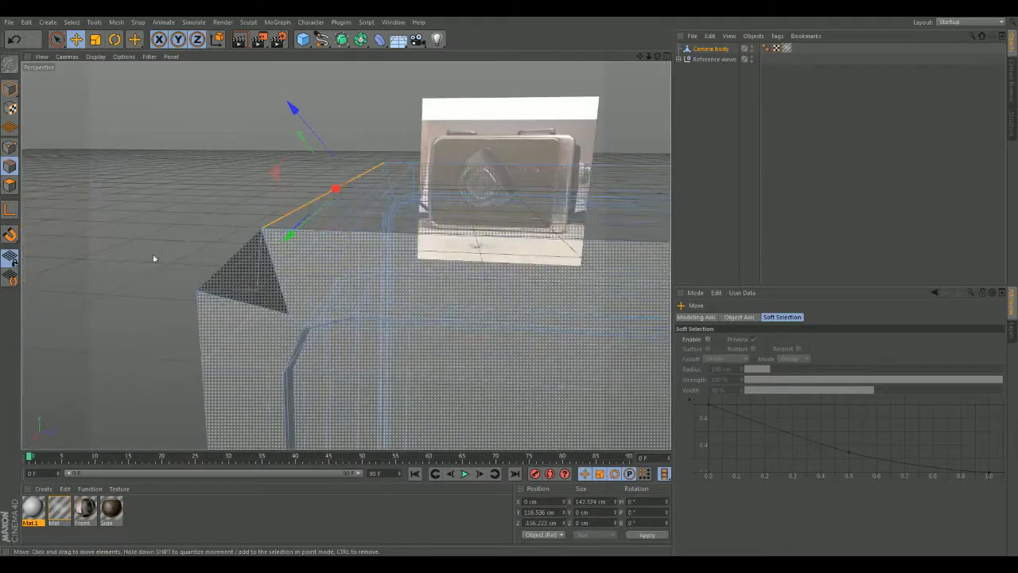
alt+middle_drag(154, 259, 213, 88)
alt+right_drag(200, 136, 216, 198)
alt+middle_drag(208, 215, 173, 156)
alt+drag(170, 253, 250, 310)
alt+middle_drag(158, 400, 279, 193)
alt+drag(279, 193, 332, 180)
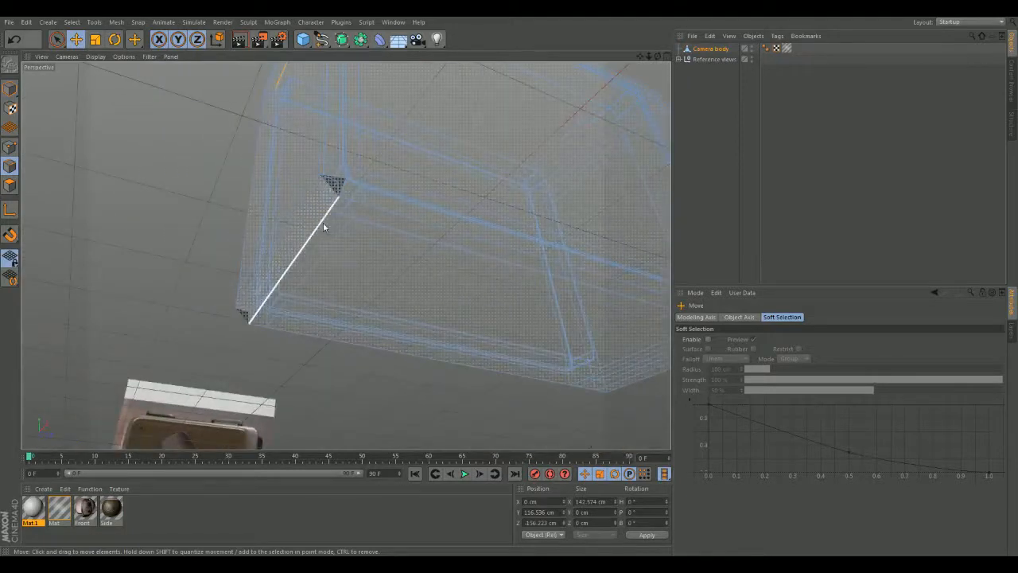
alt+drag(247, 195, 164, 263)
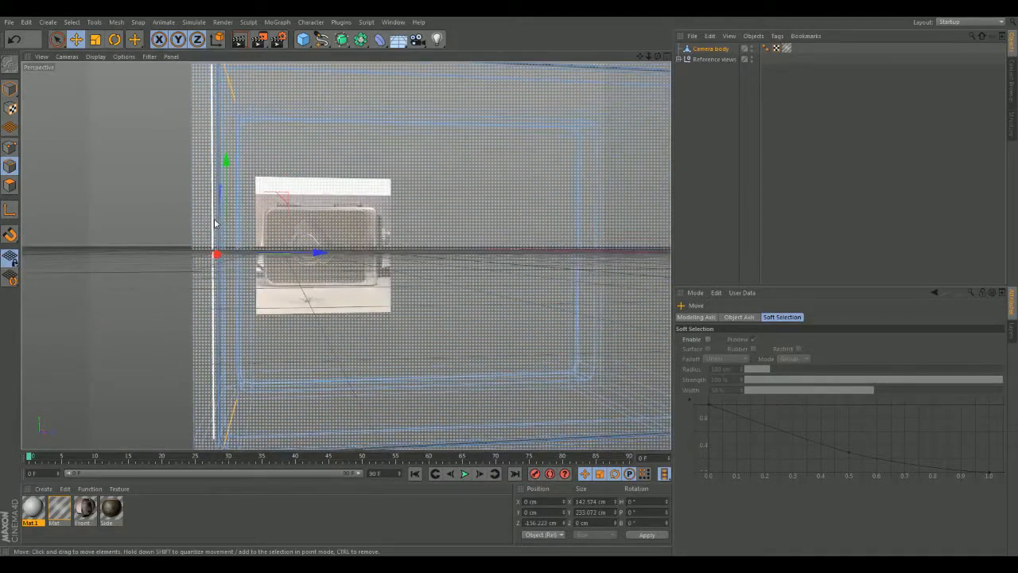
Scale the two selected chamfer edges vertically in the Right view to a Y size of about 220 cm
middle_click(181, 220)
middle_click(203, 350)
scroll(206, 317, down, 5)
scroll(278, 284, down, 3)
middle_drag(274, 244, 252, 185)
key(t)
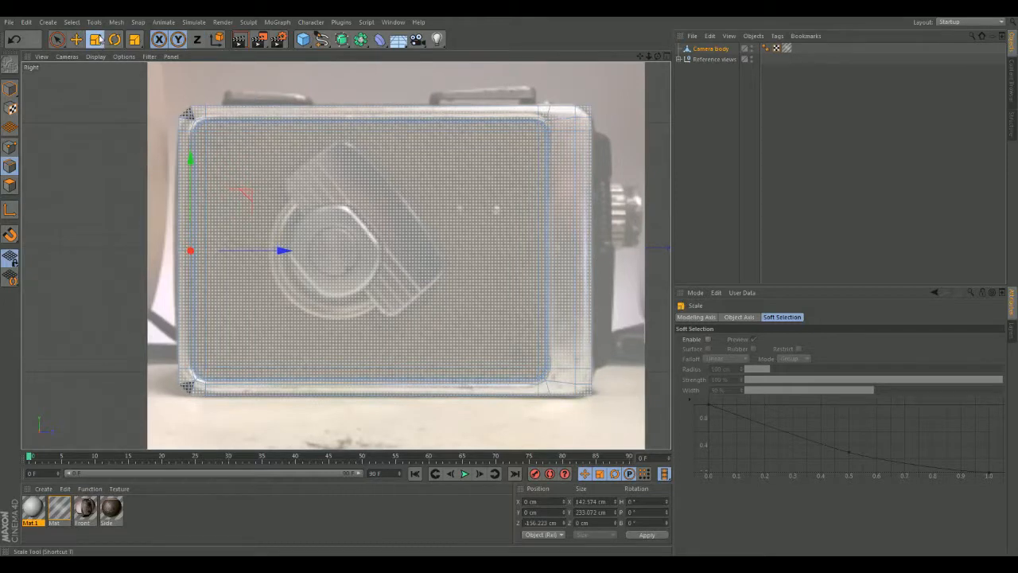
drag(194, 159, 193, 163)
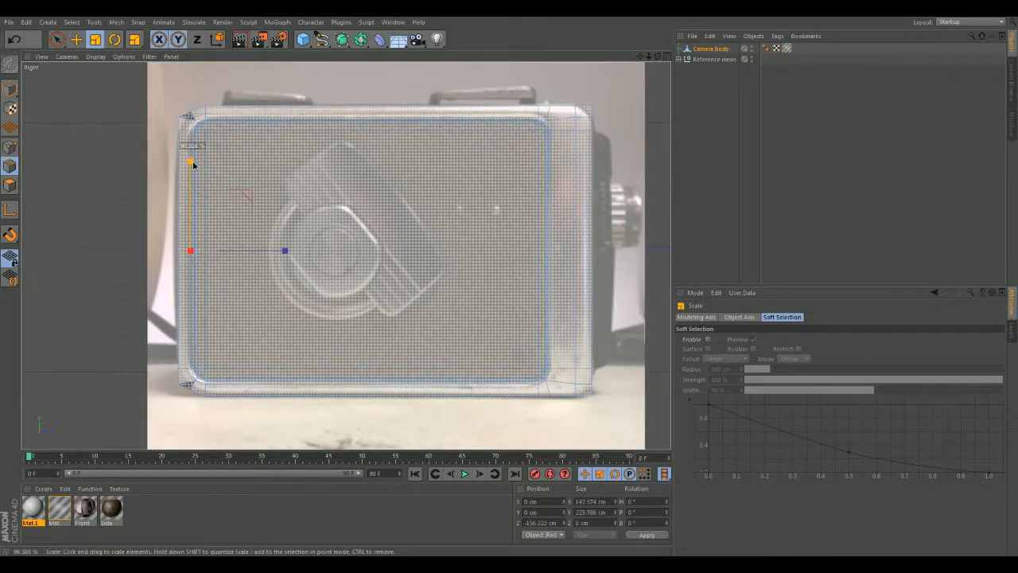
drag(193, 165, 193, 166)
scroll(135, 215, up, 5)
middle_drag(286, 176, 267, 283)
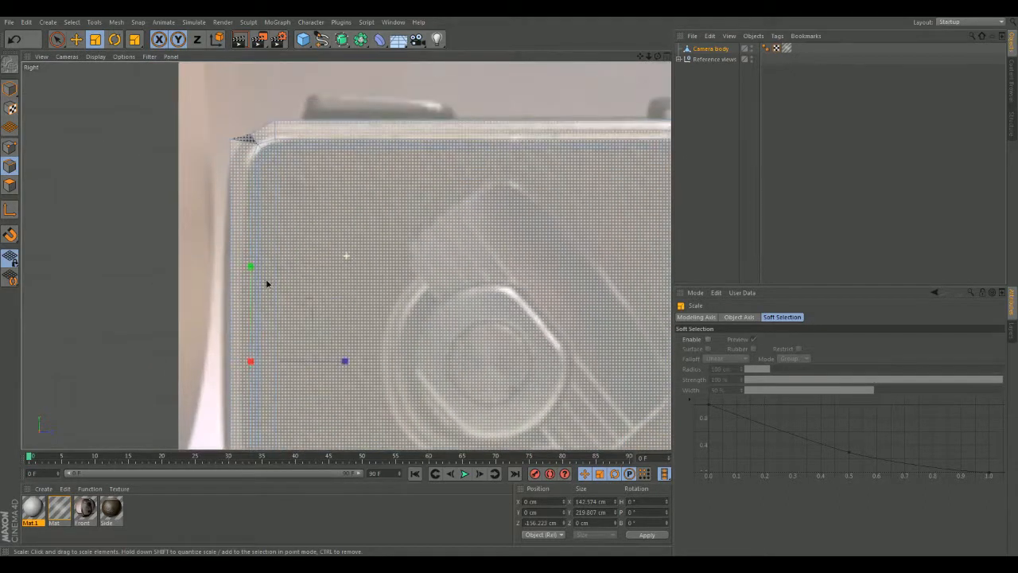
Select the upper and lower outer edges of the Camera body's end face with the Move tool
middle_click(332, 237)
middle_click(165, 188)
alt+drag(164, 189, 218, 221)
scroll(156, 172, up, 4)
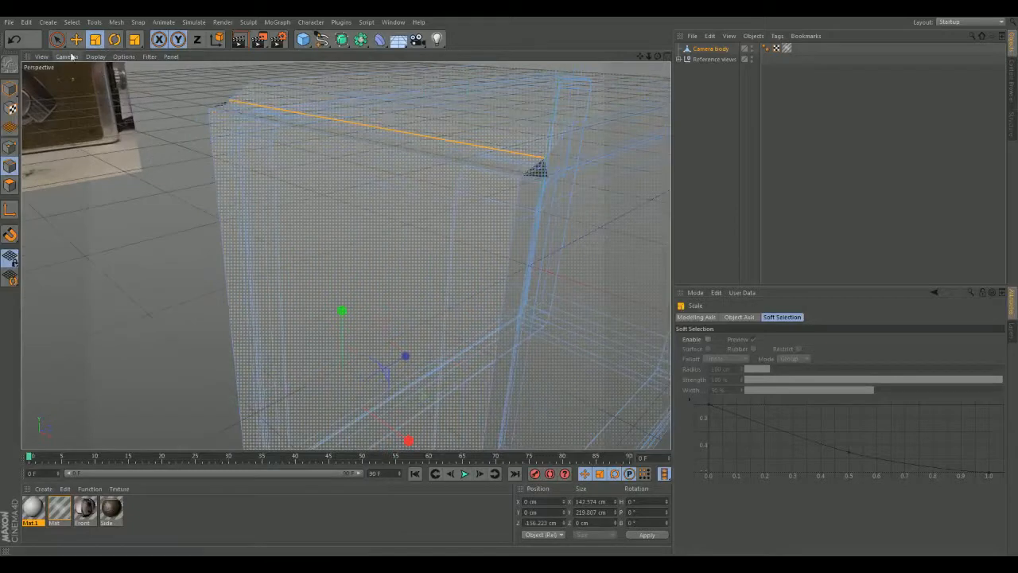
click(77, 40)
alt+drag(314, 135, 189, 188)
click(239, 132)
middle_click(163, 162)
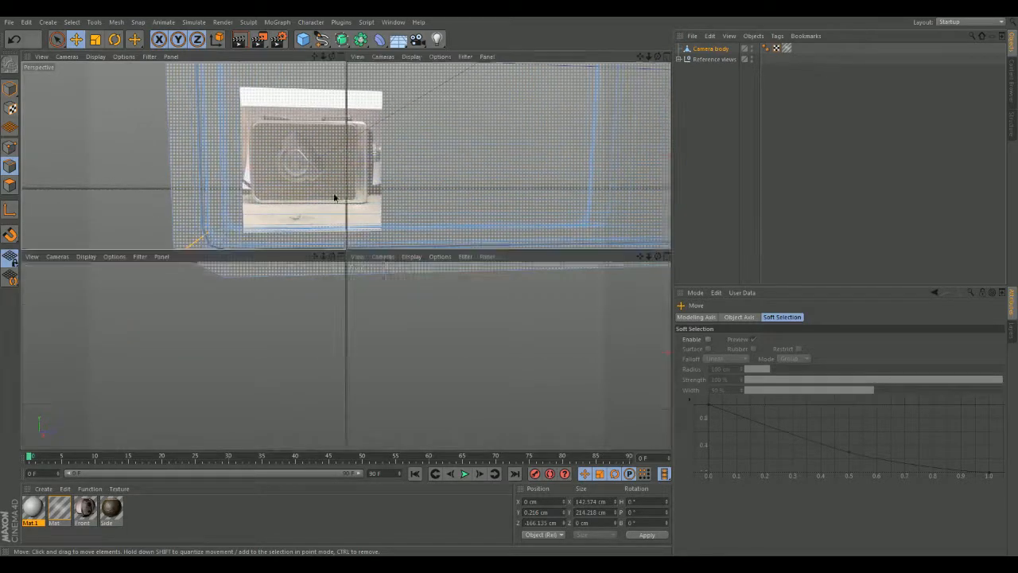
Scale the end-face edges vertically to about 201 cm and move them inward to about Z -162 cm to match the photo's corners
middle_click(264, 362)
scroll(174, 229, down, 1)
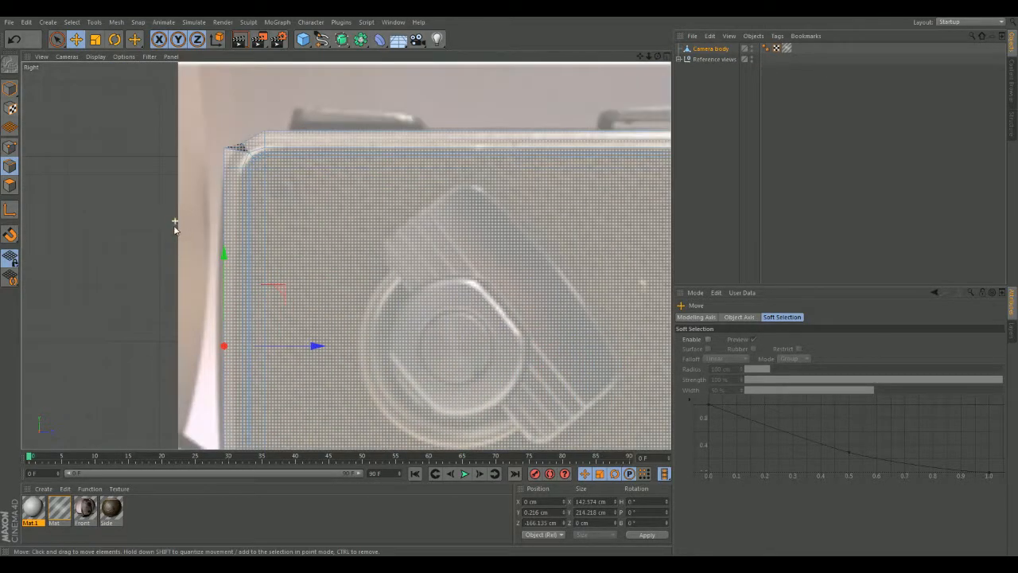
click(94, 39)
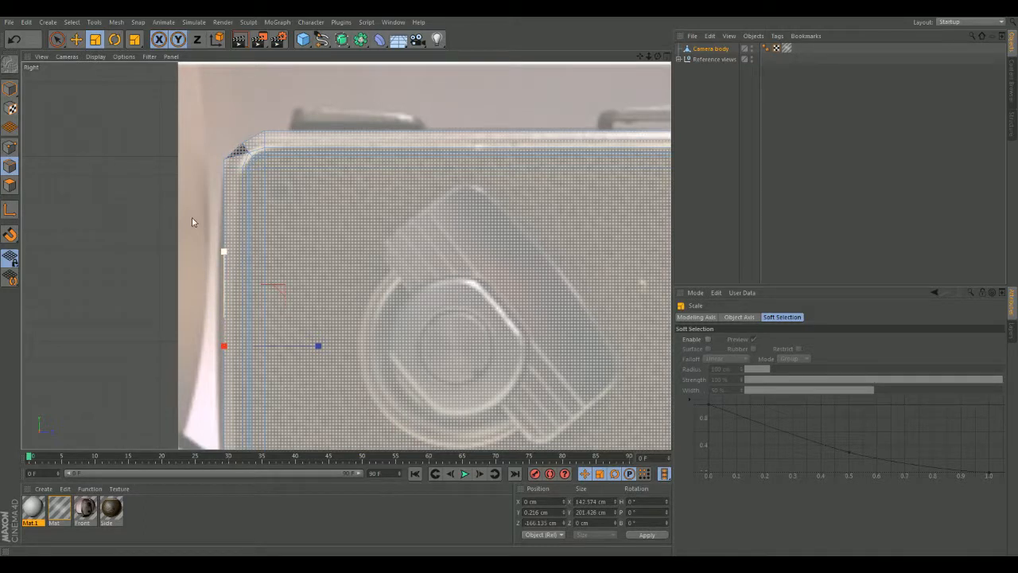
click(76, 40)
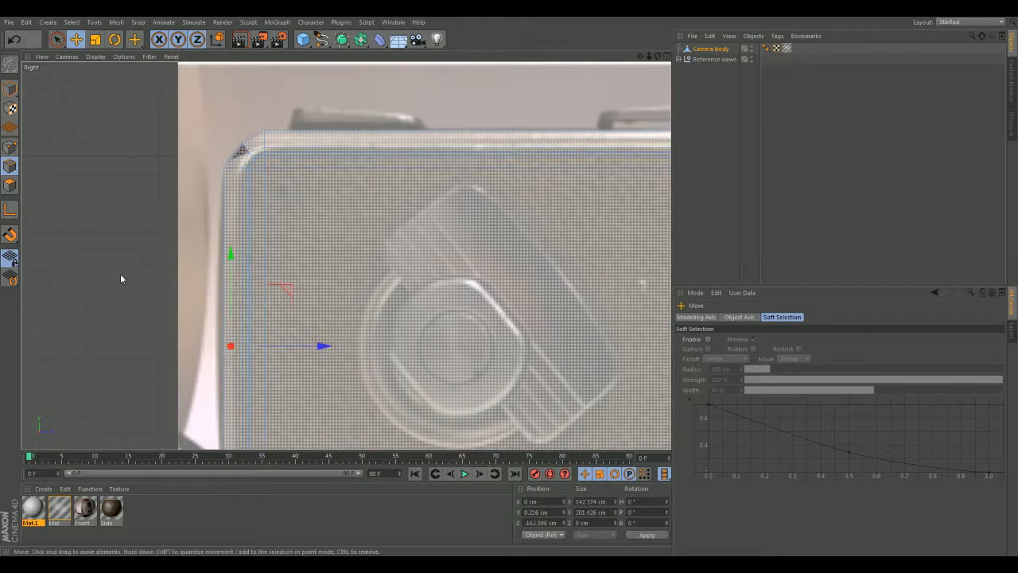
scroll(120, 274, down, 5)
scroll(179, 307, up, 6)
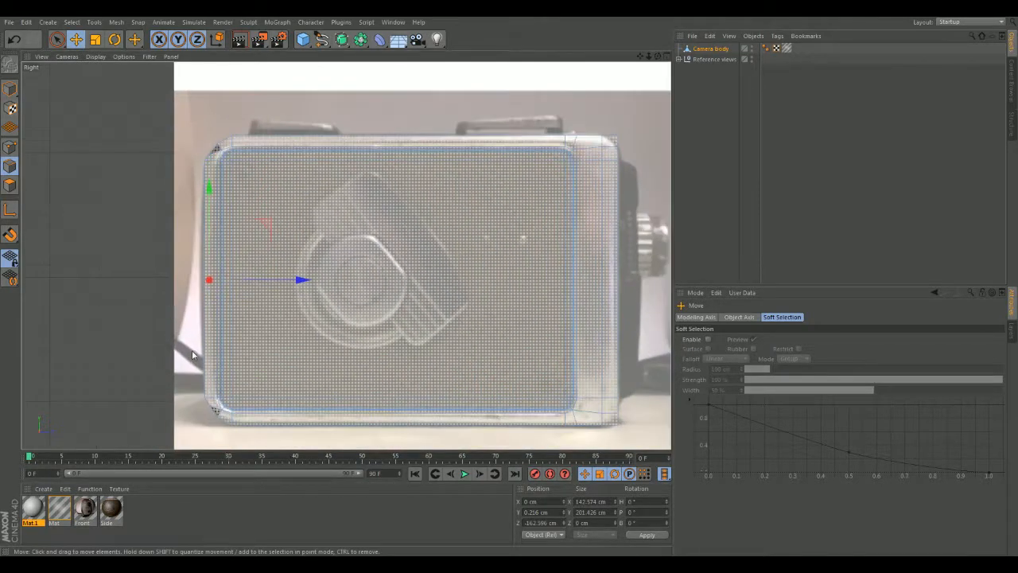
Switch to polygon mode in the Perspective view and select the triangular polygon at the end face's lower corner
middle_click(192, 312)
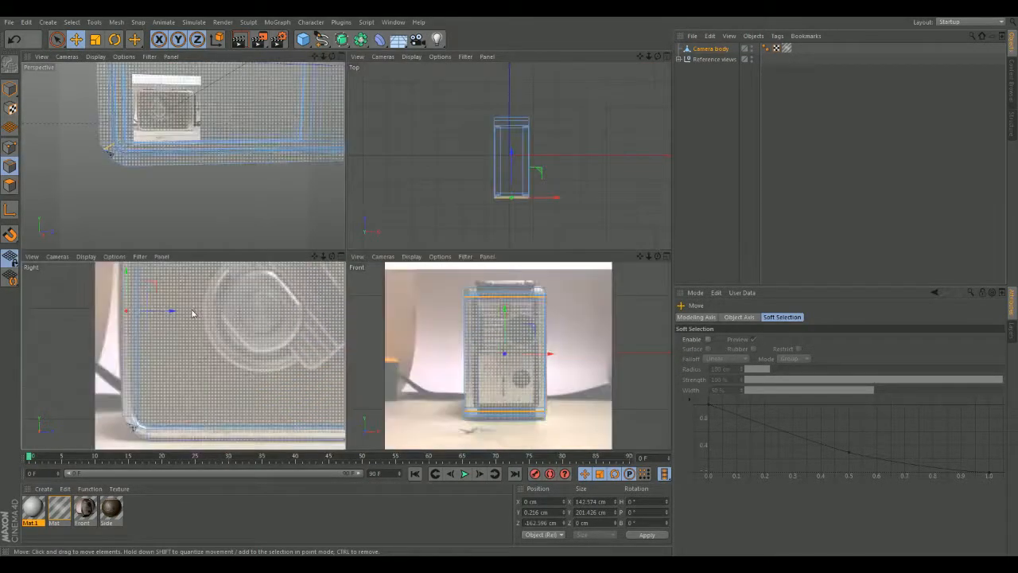
middle_click(206, 157)
alt+drag(152, 225, 276, 295)
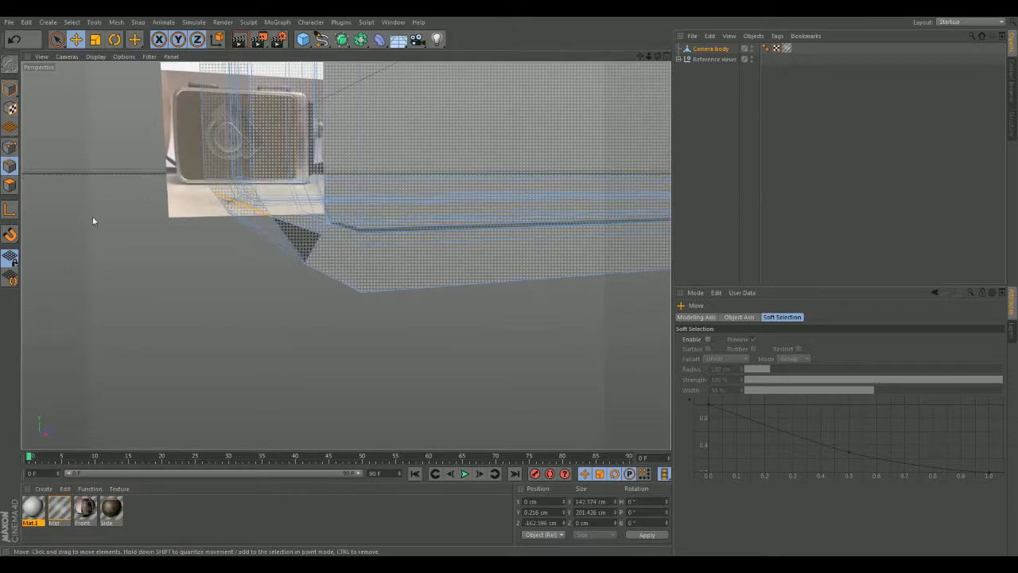
click(10, 184)
click(300, 243)
alt+drag(300, 243, 238, 294)
alt+drag(236, 293, 209, 292)
alt+drag(148, 307, 271, 305)
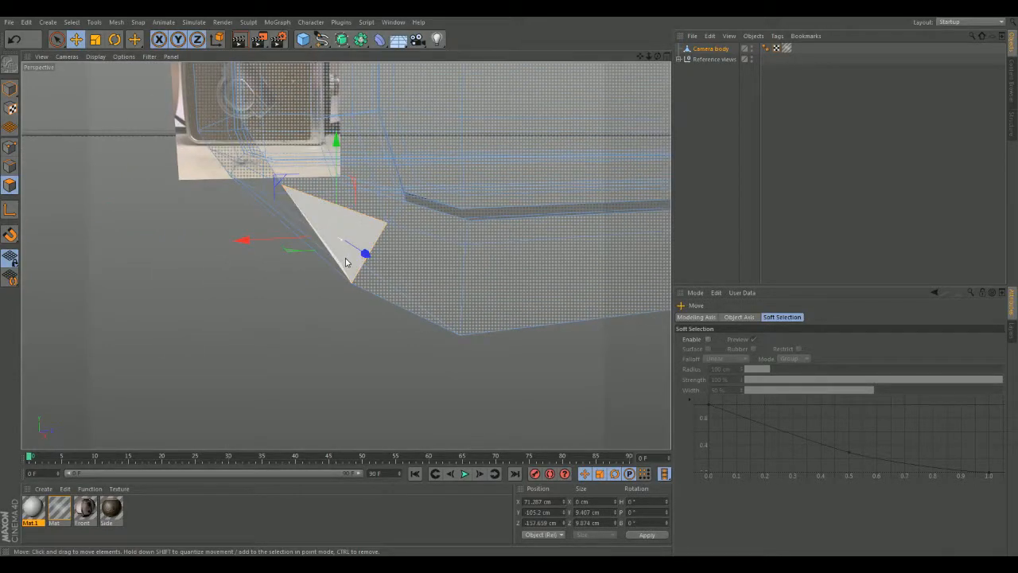
Examine the lower triangular corner polygon and the adjoining chamfer close up from several angles
alt+right_drag(346, 256, 441, 315)
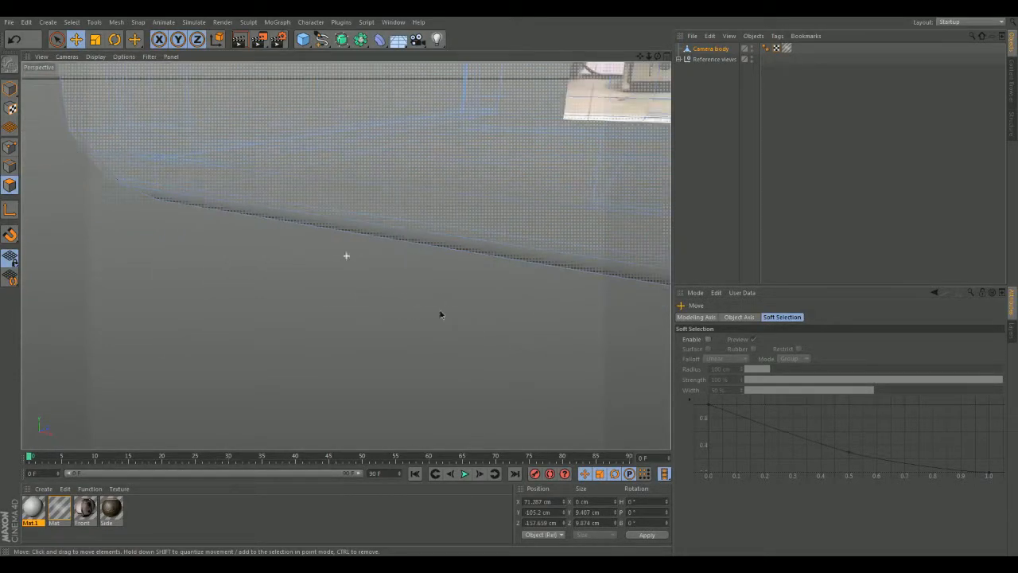
alt+middle_drag(441, 315, 303, 311)
alt+drag(303, 311, 427, 311)
scroll(209, 293, up, 3)
alt+middle_drag(427, 311, 248, 296)
alt+drag(249, 296, 194, 296)
alt+middle_drag(193, 296, 303, 318)
alt+drag(302, 318, 235, 301)
scroll(234, 300, up, 3)
alt+middle_drag(234, 300, 272, 324)
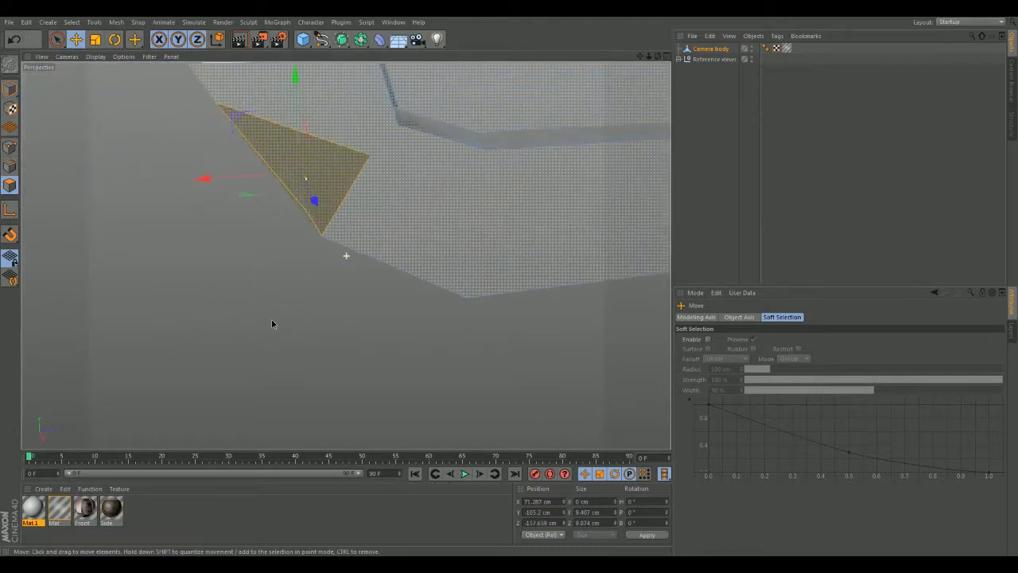
alt+drag(272, 323, 267, 299)
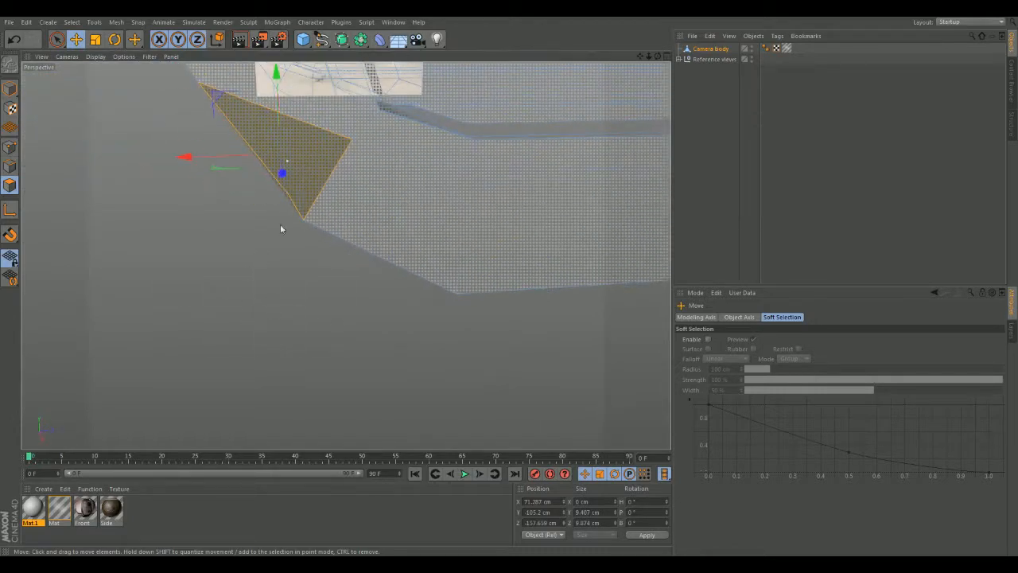
Nudge the lower chamfer edge beside the triangular corner polygon to about Y -109.4 cm and Z -155.7 cm
click(311, 193)
alt+drag(248, 226, 236, 262)
click(9, 148)
alt+drag(244, 299, 221, 215)
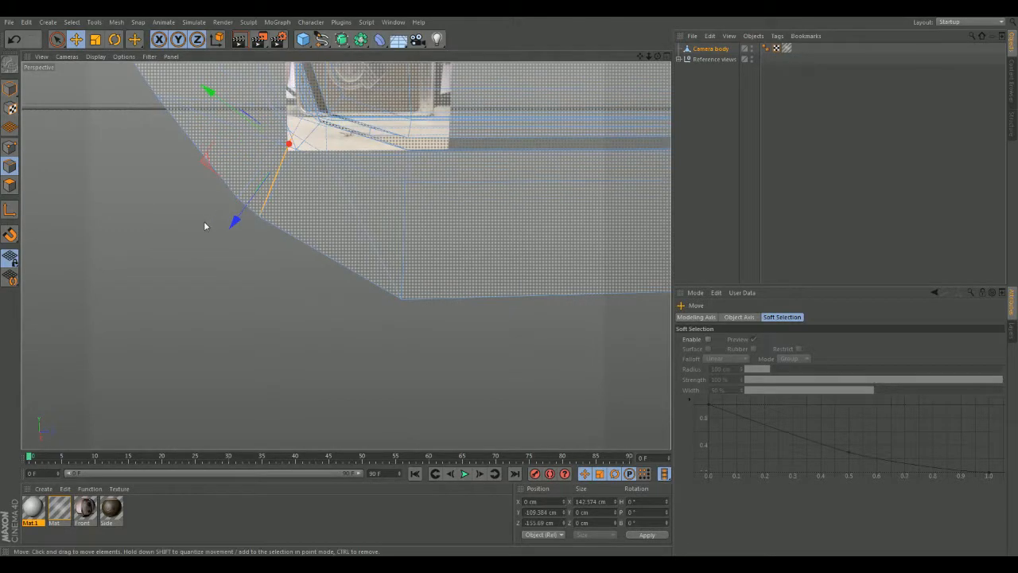
Nudge the upper end-face edge slightly outward to about Y 101 cm and Z -163 cm
scroll(201, 225, down, 4)
alt+drag(133, 134, 184, 298)
alt+drag(334, 267, 285, 218)
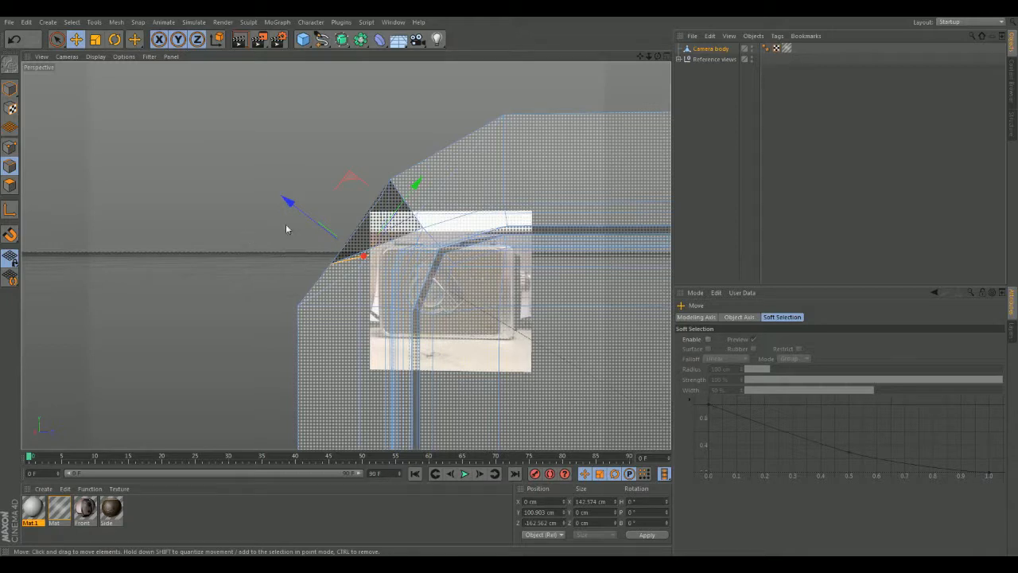
alt+drag(283, 201, 366, 218)
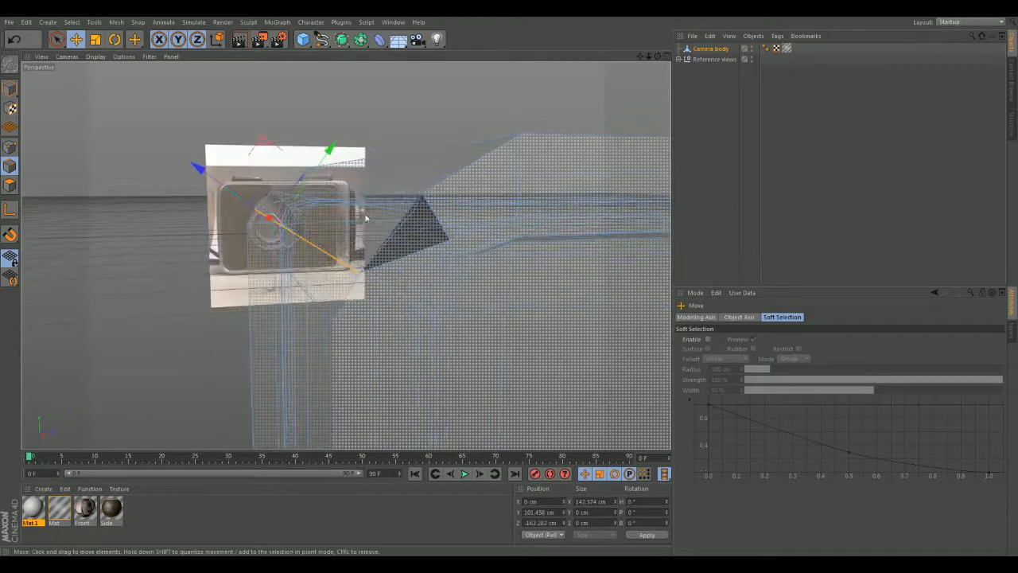
drag(235, 119, 235, 124)
Inspect the reshaped corners of the Camera body from several angles, checking a corner polygon and returning to edge mode
alt+drag(266, 175, 248, 178)
alt+right_drag(248, 178, 232, 213)
alt+right_drag(470, 191, 192, 238)
alt+drag(191, 238, 375, 148)
alt+drag(133, 204, 88, 245)
alt+drag(184, 244, 230, 244)
click(9, 185)
click(225, 230)
alt+drag(198, 236, 141, 206)
click(10, 167)
mouse_move(213, 154)
mouse_down()
mouse_move(222, 143)
mouse_move(198, 193)
mouse_move(111, 303)
mouse_move(143, 214)
mouse_move(138, 243)
mouse_move(142, 221)
mouse_move(120, 245)
mouse_move(136, 284)
mouse_move(175, 207)
mouse_move(259, 233)
mouse_move(188, 248)
mouse_move(187, 321)
mouse_move(298, 313)
mouse_move(334, 263)
mouse_move(382, 238)
mouse_up()
Add a Subdivision Surface and make the Camera body its child to smooth the model
click(341, 39)
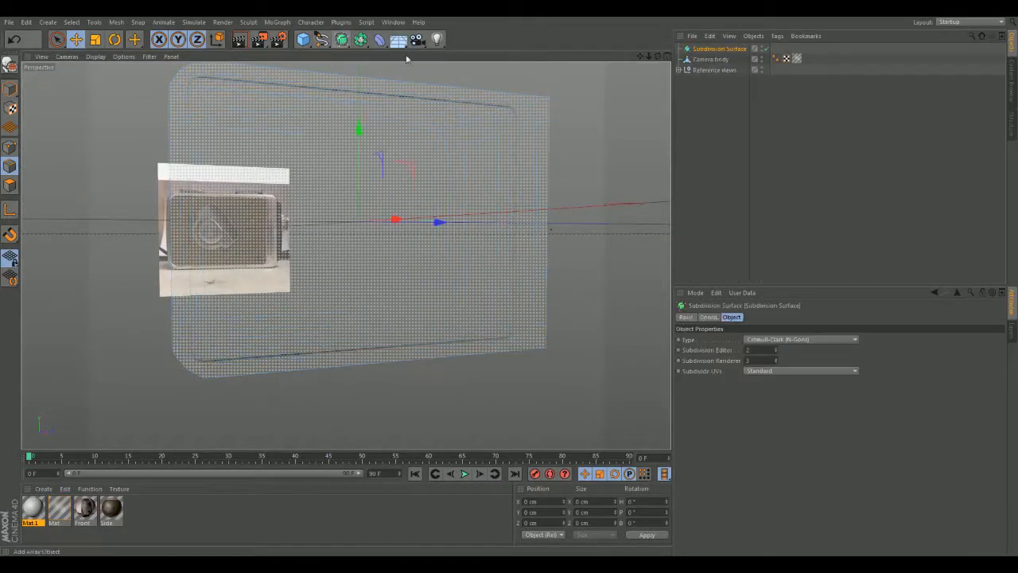
drag(716, 59, 721, 47)
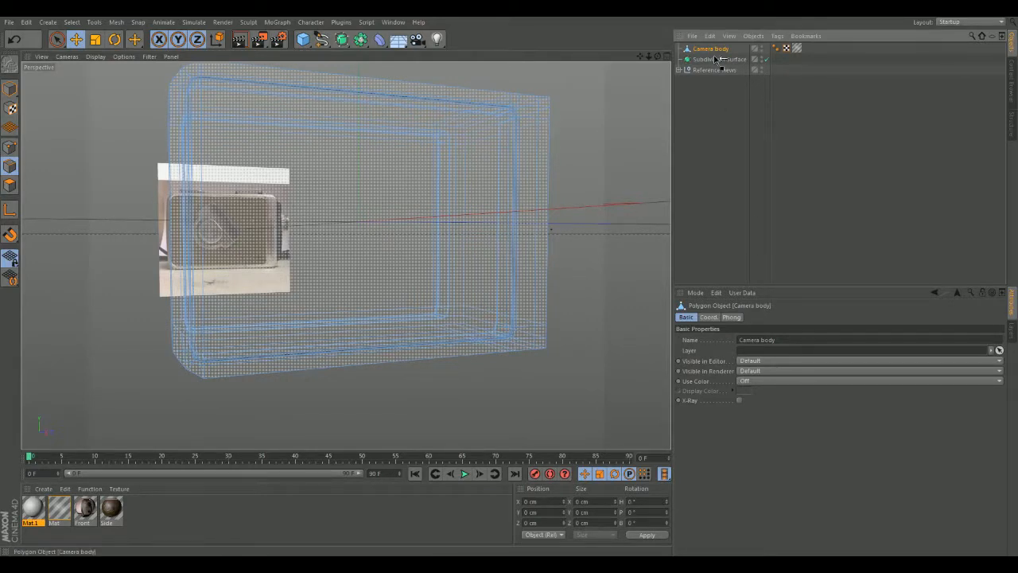
drag(716, 62, 714, 61)
alt+drag(128, 233, 162, 294)
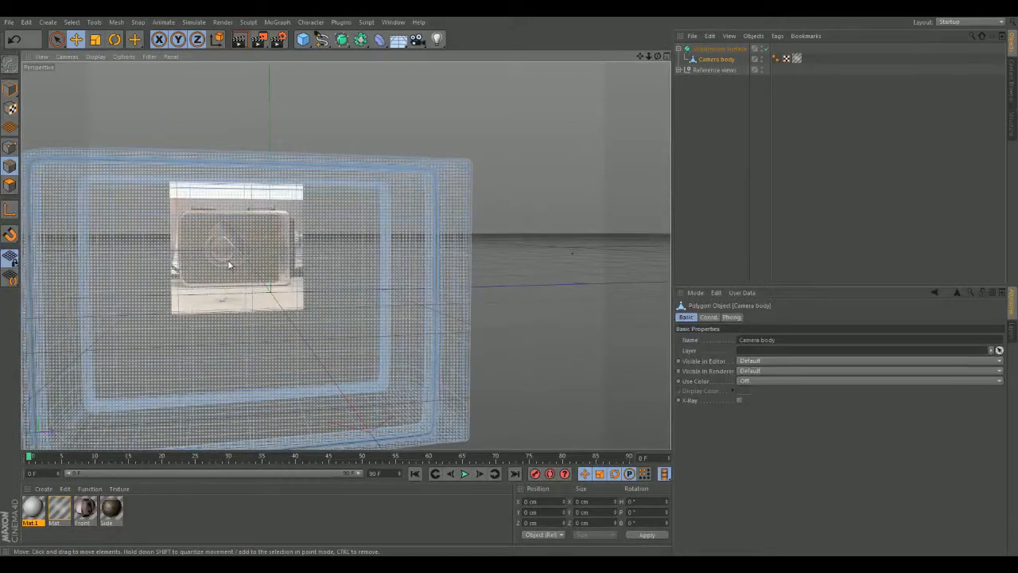